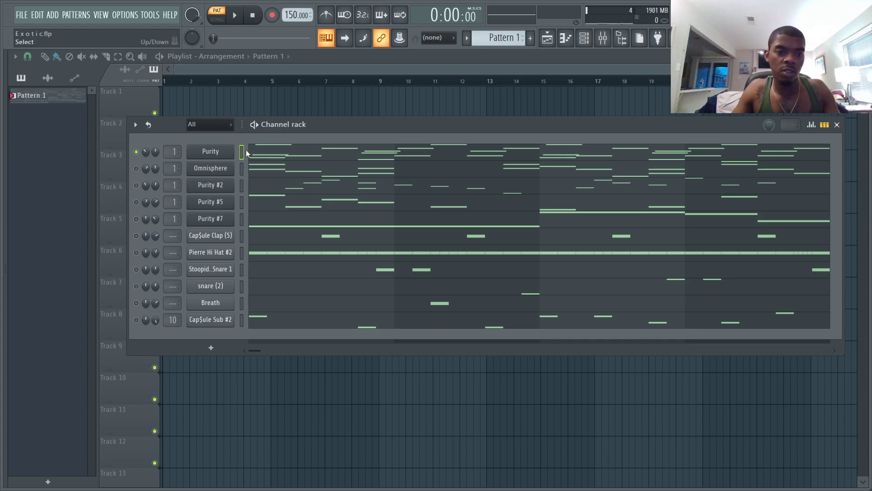
Play the Purity channel's melody and inspect the preset loaded in its plugin
key(space)
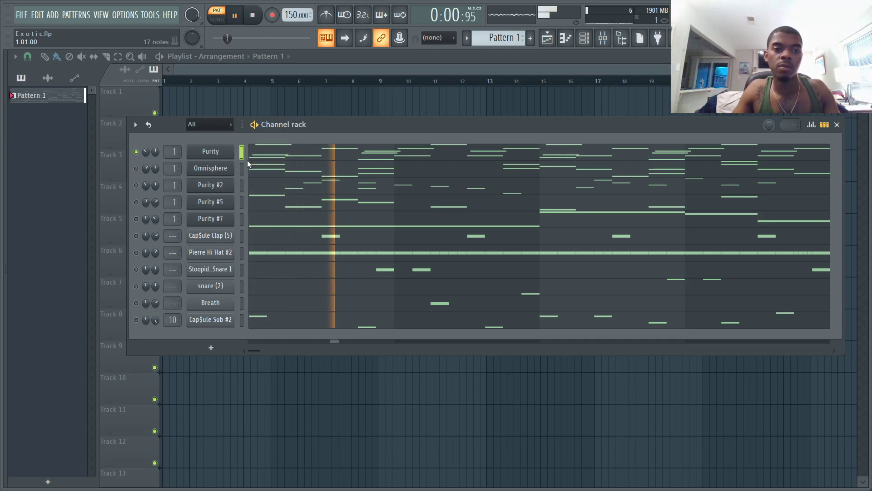
click(216, 155)
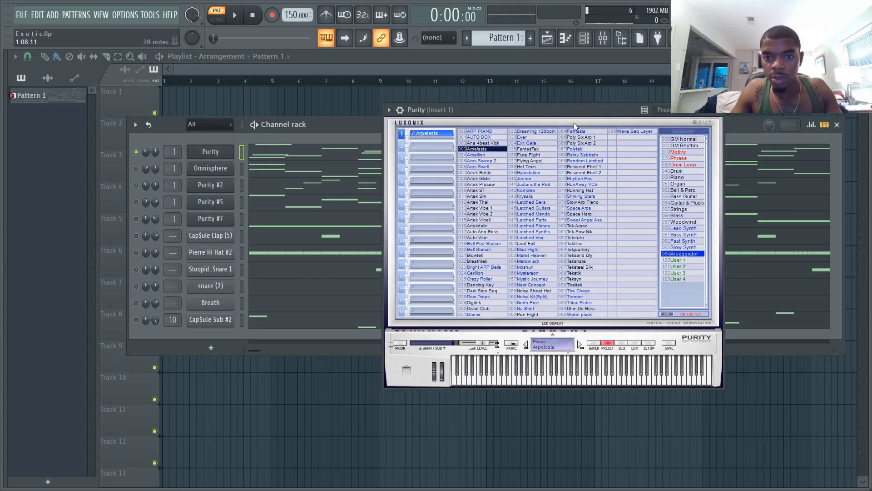
click(722, 114)
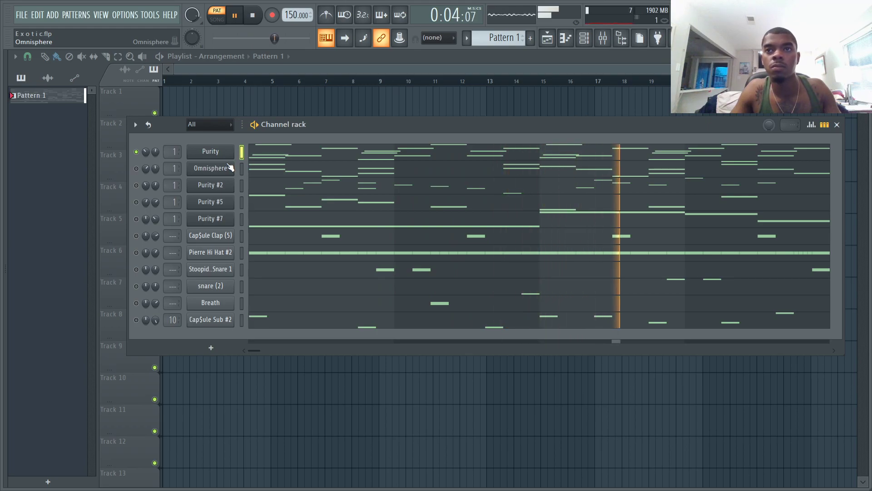
key(space)
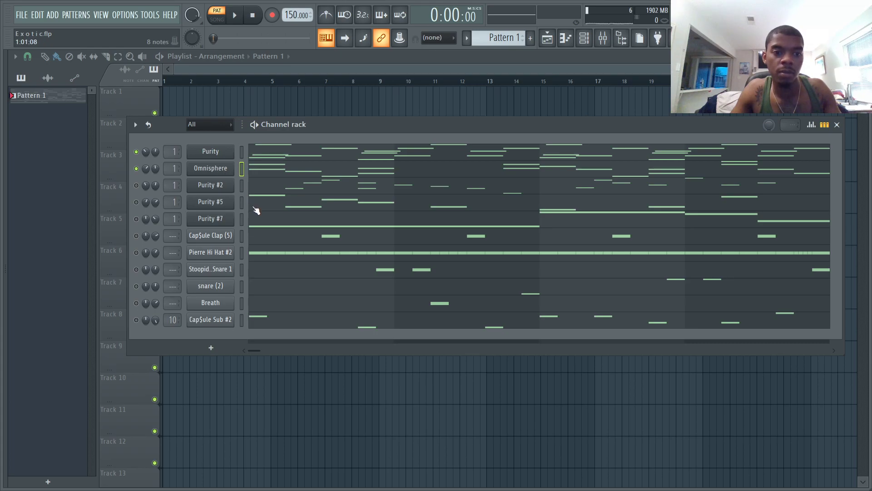
Inspect the patch loaded in the Omnisphere channel, close the plugin and play the pattern
click(221, 172)
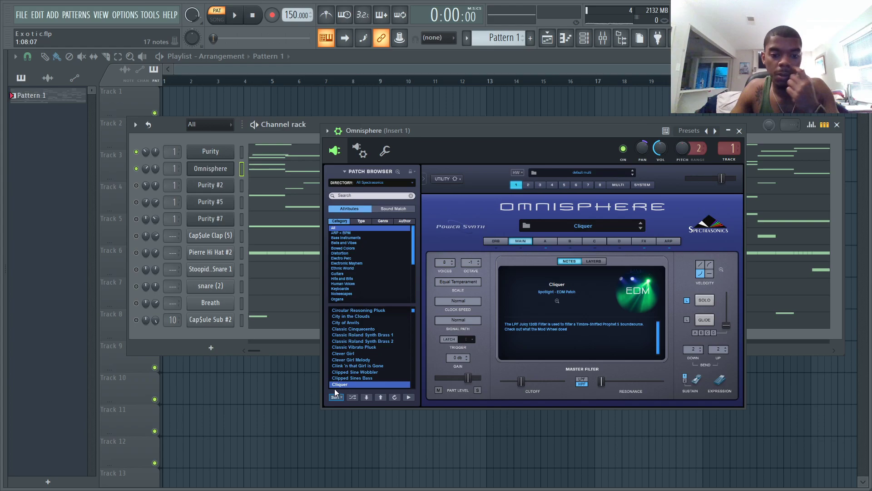
click(740, 131)
key(space)
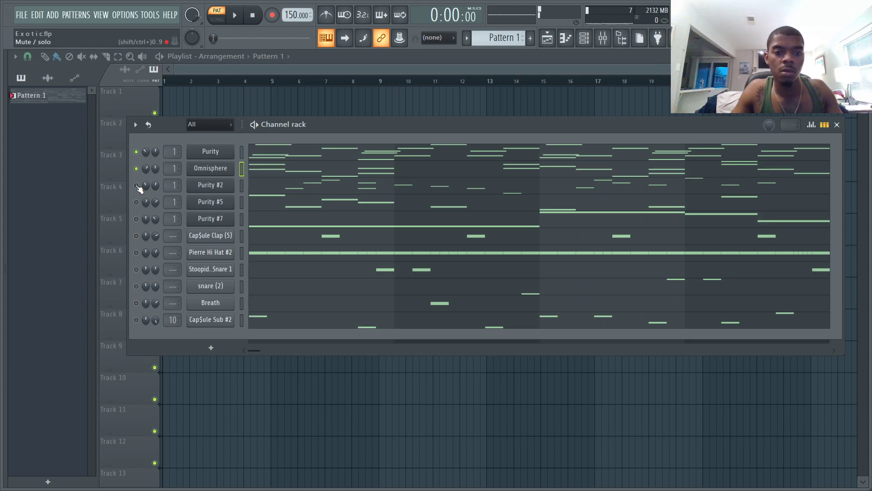
Play the pattern and compare the presets loaded in the Purity #2 and Purity #5 channels
key(space)
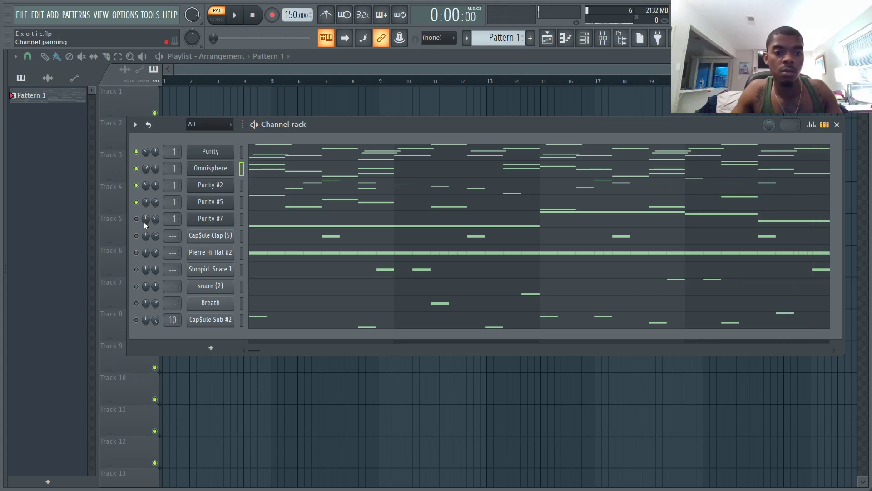
click(224, 203)
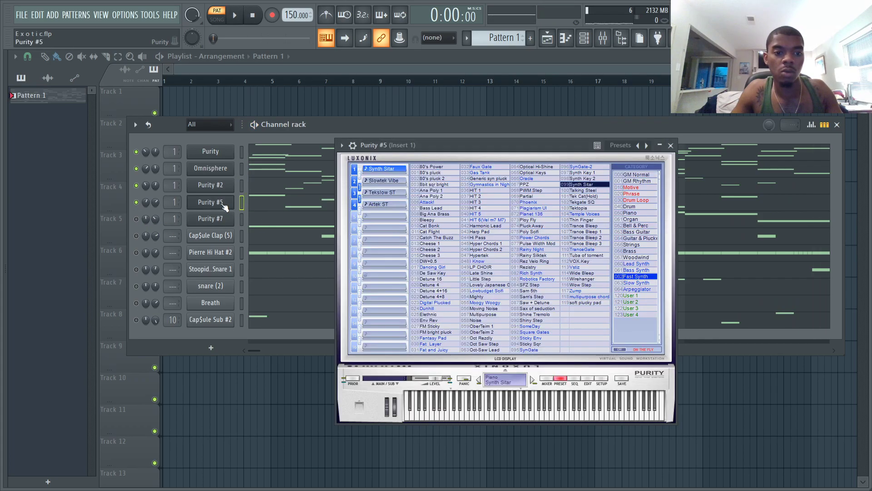
click(219, 190)
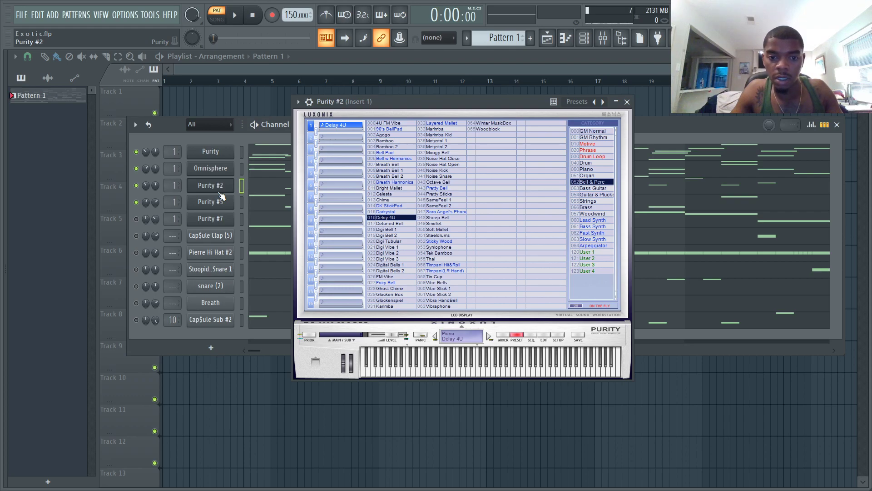
click(222, 196)
click(220, 206)
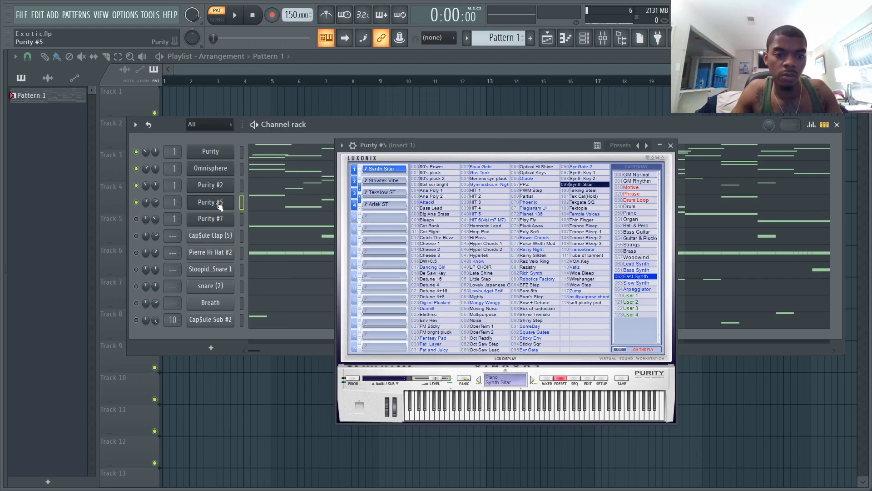
click(670, 145)
Raise the Purity #5 channel volume and lower the Purity #7 channel volume while playing the pattern
key(space)
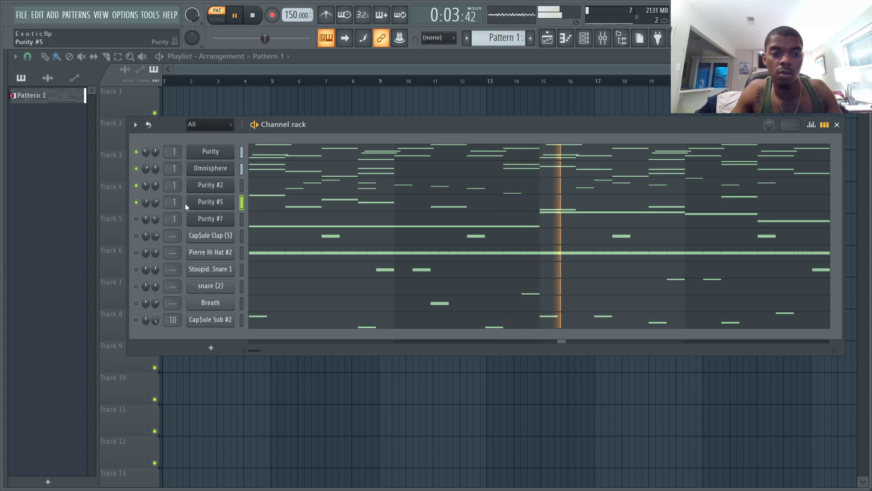
drag(156, 201, 155, 191)
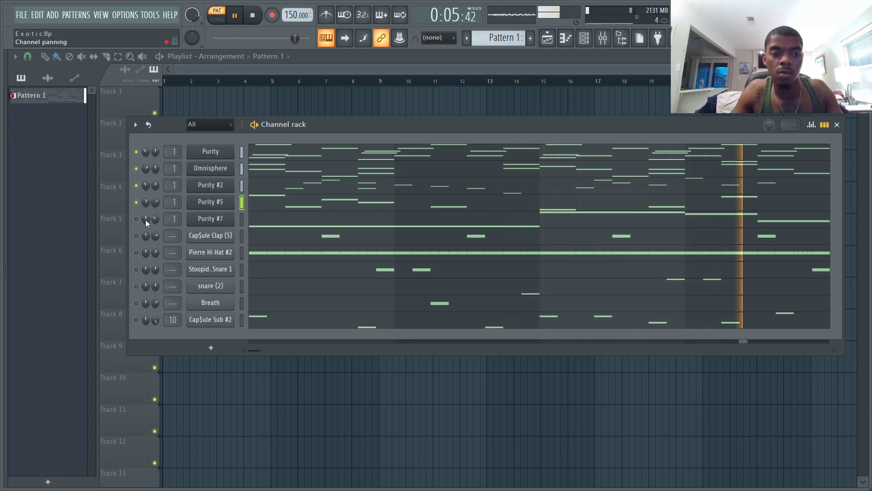
key(space)
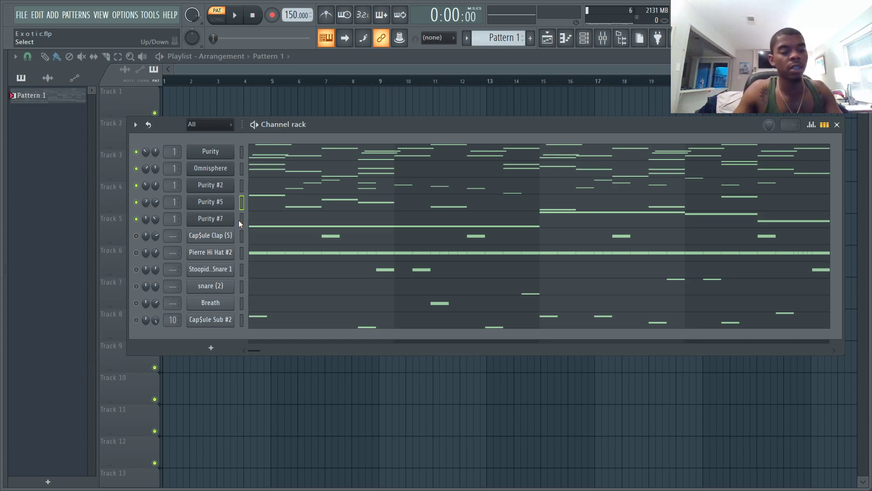
key(space)
drag(155, 219, 155, 227)
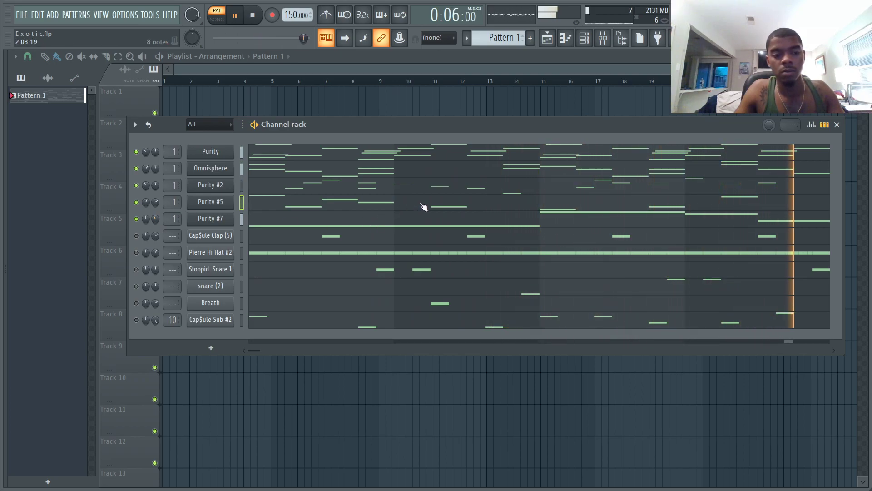
key(space)
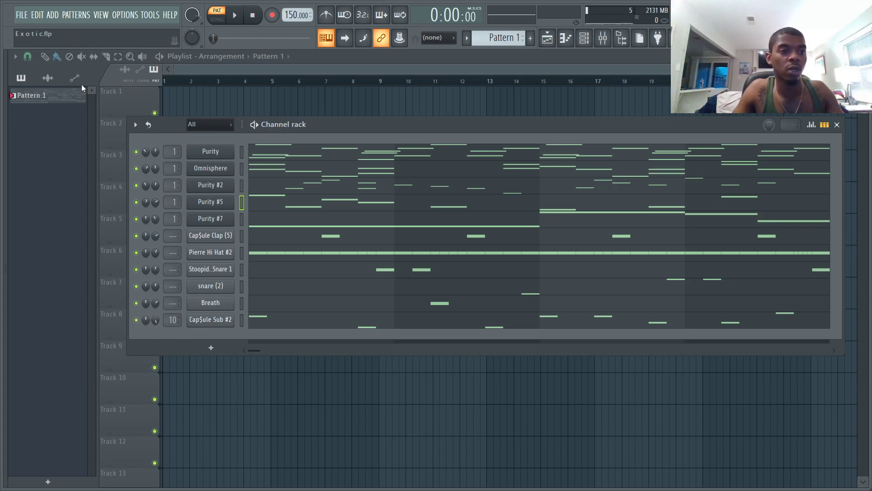
Save the project and play the pattern with all channels active
click(21, 15)
click(39, 65)
key(space)
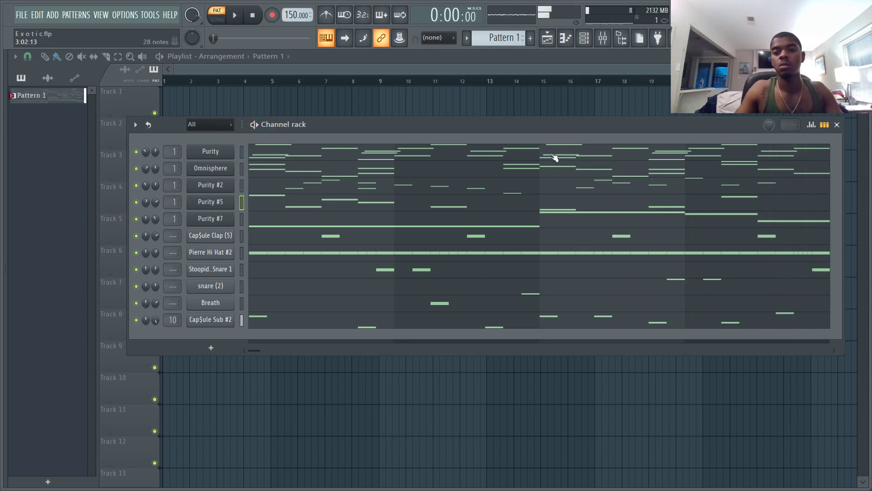
Duplicate all of the Purity channel's notes from bars 1–4 into bars 5–8 in the piano roll
click(266, 155)
scroll(266, 154, down, 5)
scroll(227, 150, up, 3)
scroll(253, 152, down, 1)
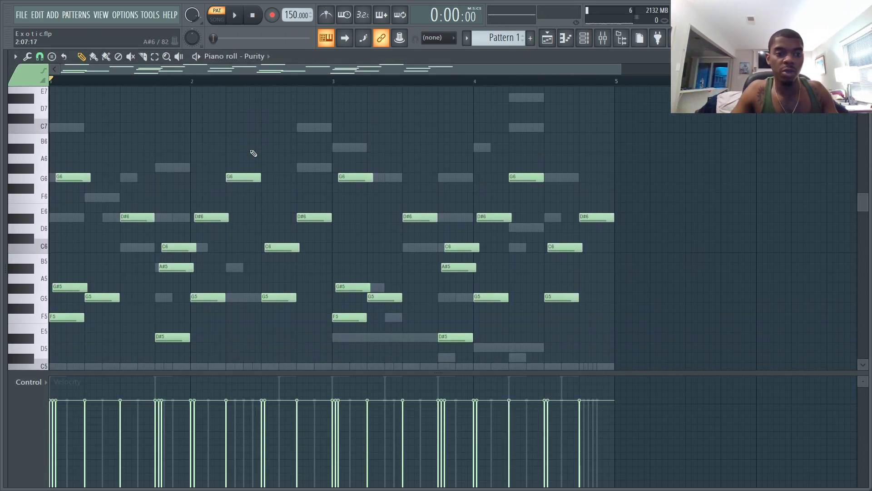
drag(58, 123, 192, 349)
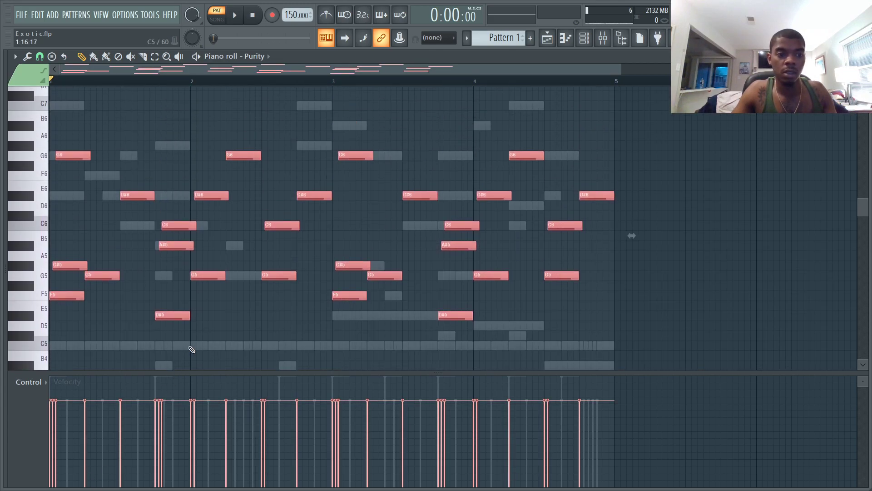
key(ctrl+Up)
key(ctrl+Down)
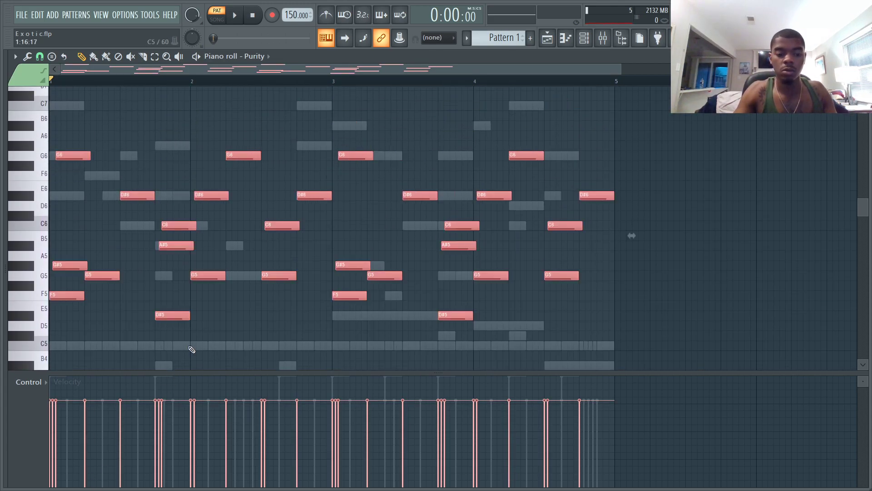
key(ctrl+b)
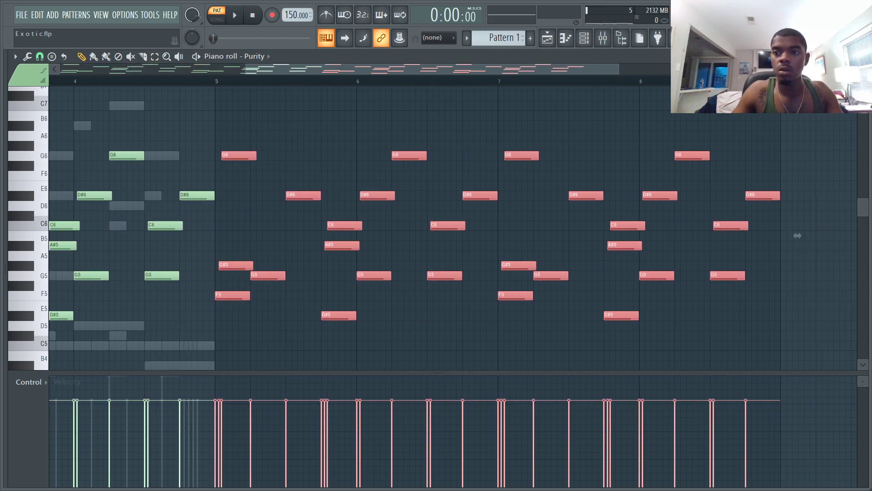
click(862, 56)
Solo the Purity channel and play its notes through bar 8 to check the duplicated section
right_click(137, 151)
click(151, 156)
click(272, 151)
key(space)
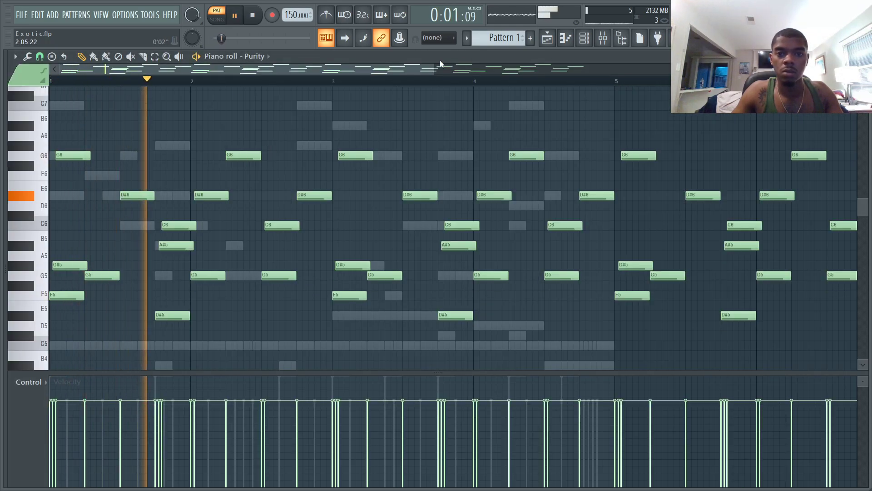
drag(436, 69, 601, 72)
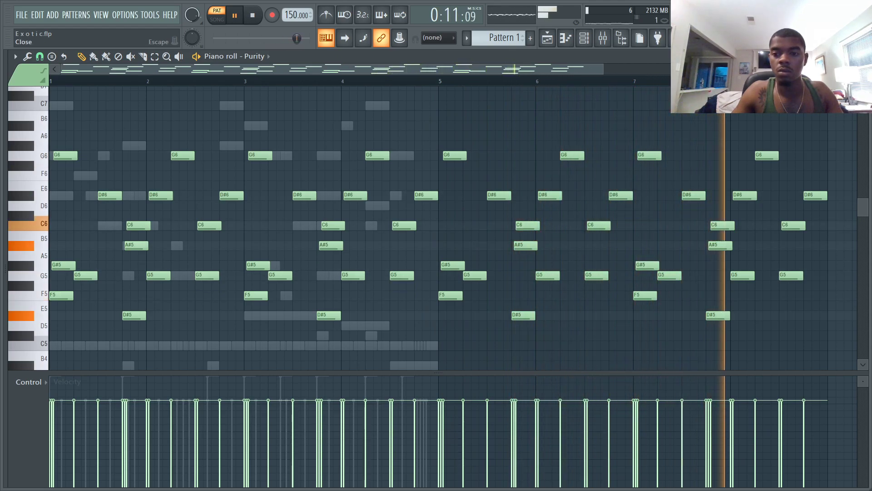
key(space)
drag(600, 71, 188, 71)
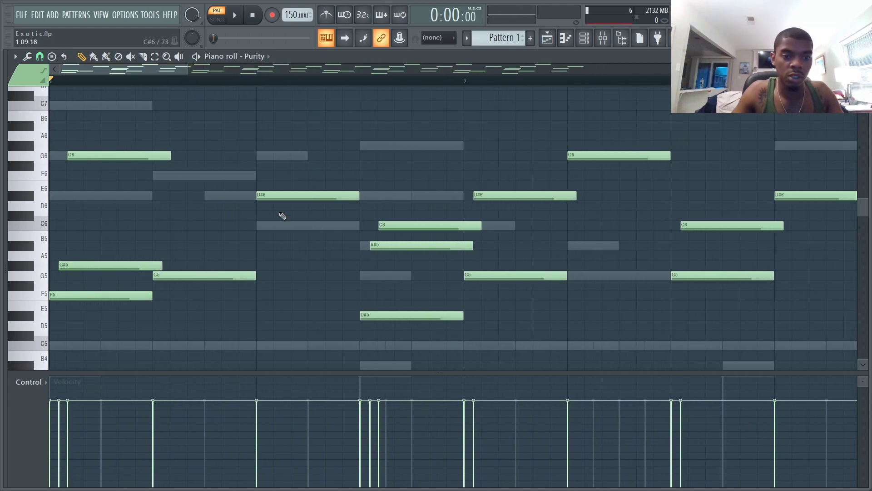
click(863, 56)
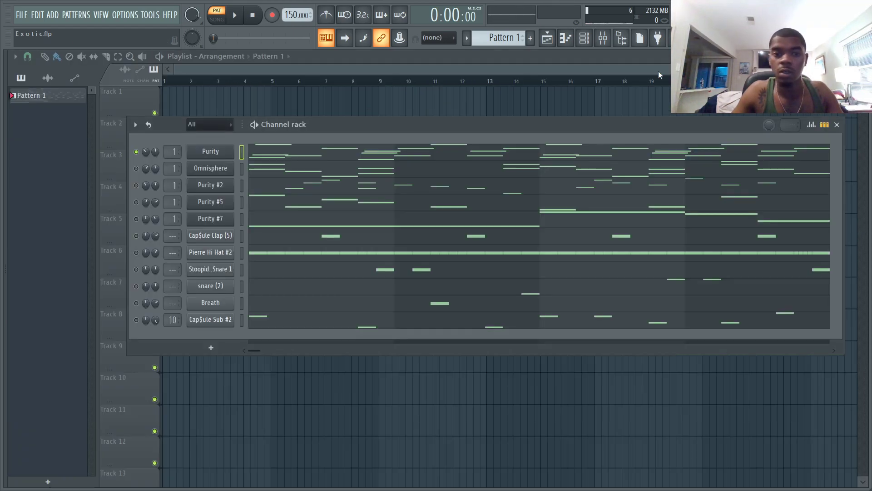
Add the Purity melody notes to the Omnisphere channel across bars 1–8 in its piano roll
click(258, 173)
drag(193, 72, 527, 72)
drag(27, 147, 72, 365)
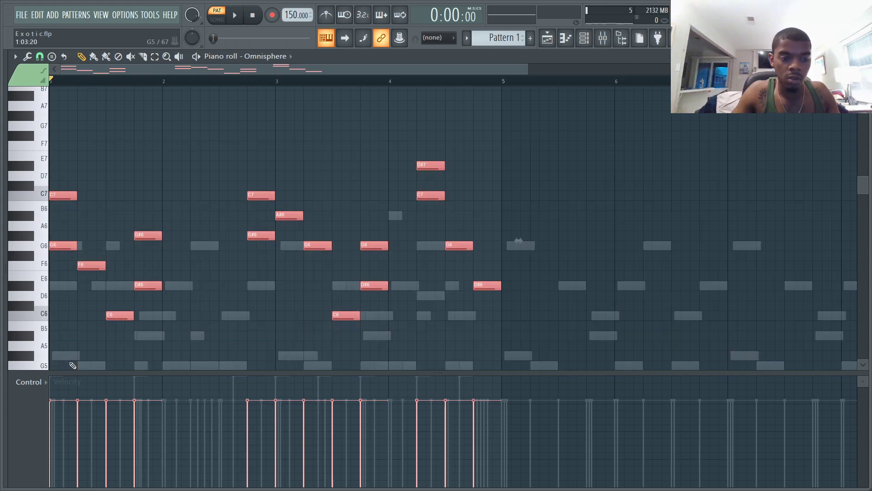
key(ctrl+b)
scroll(258, 237, down, 4)
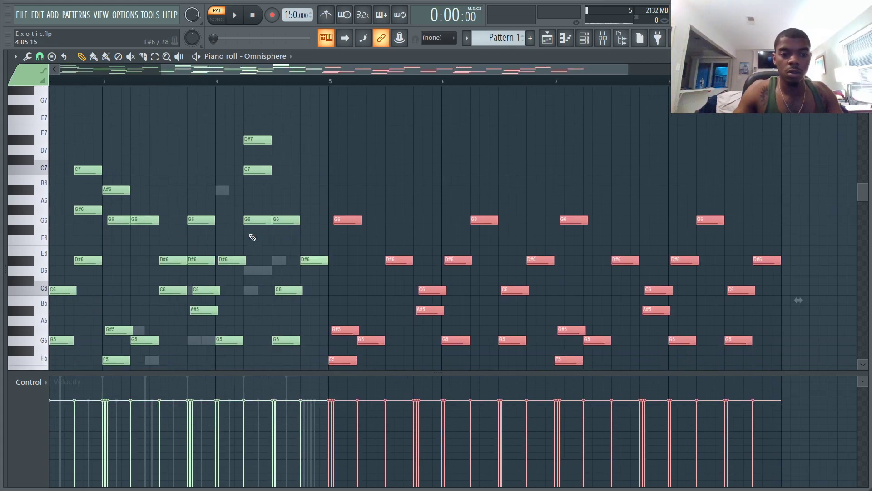
Play the Omnisphere part through bar 8 to check the added notes, and close its piano roll
drag(391, 68, 258, 69)
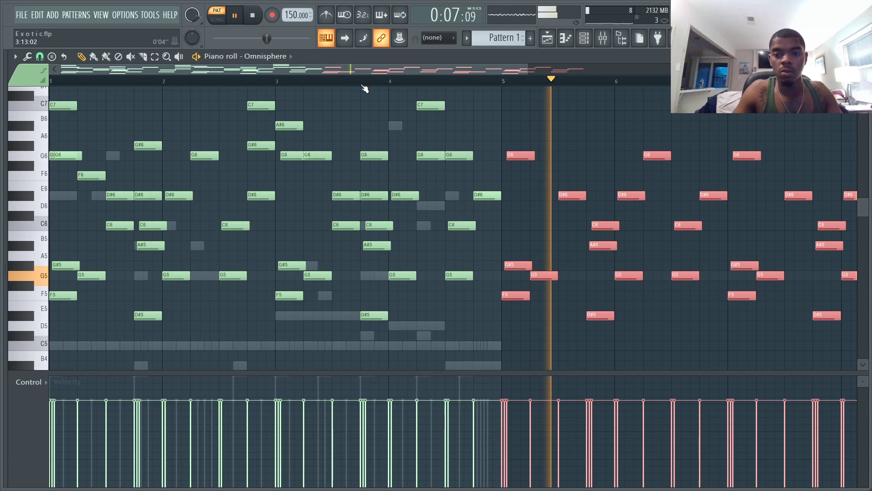
drag(527, 70, 724, 235)
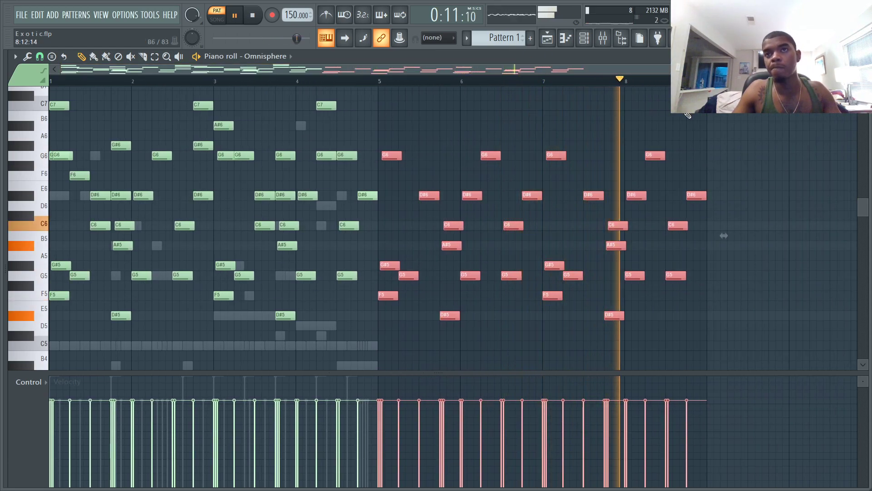
key(space)
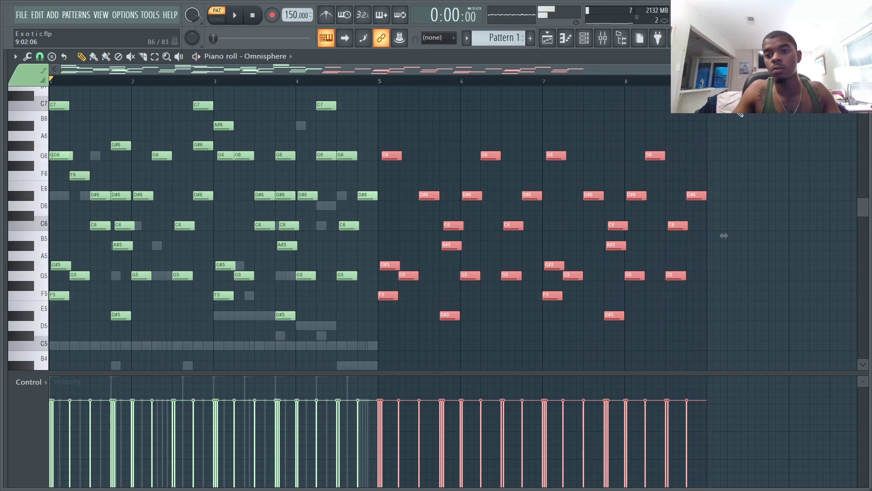
key(Escape)
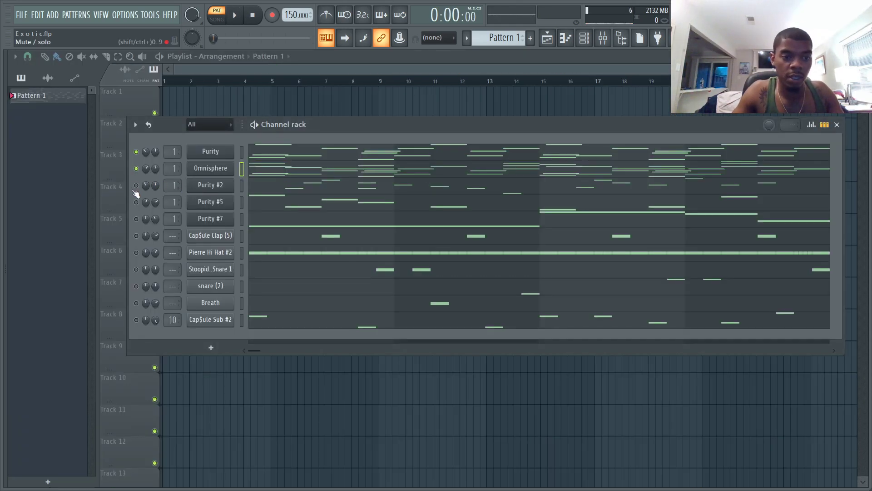
Copy all of the Purity #2 channel's notes from bars 1–4 into bars 5–8 in the piano roll
click(268, 191)
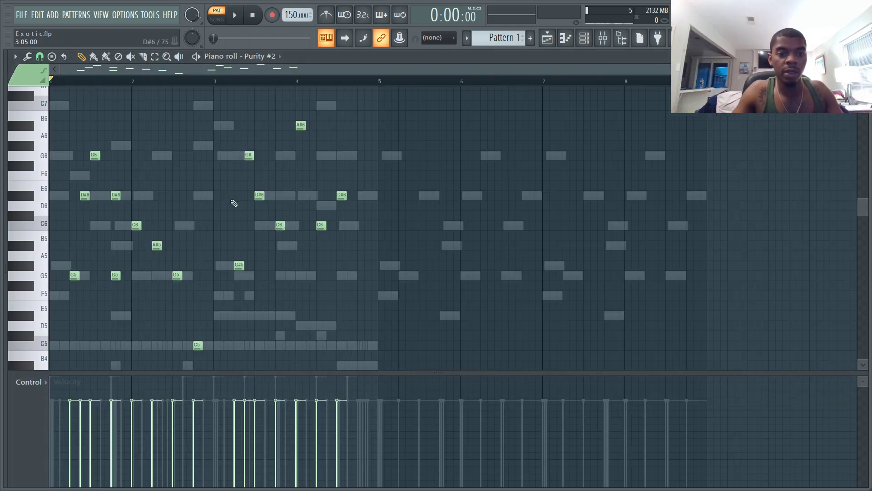
key(ctrl+a)
scroll(122, 277, down, 2)
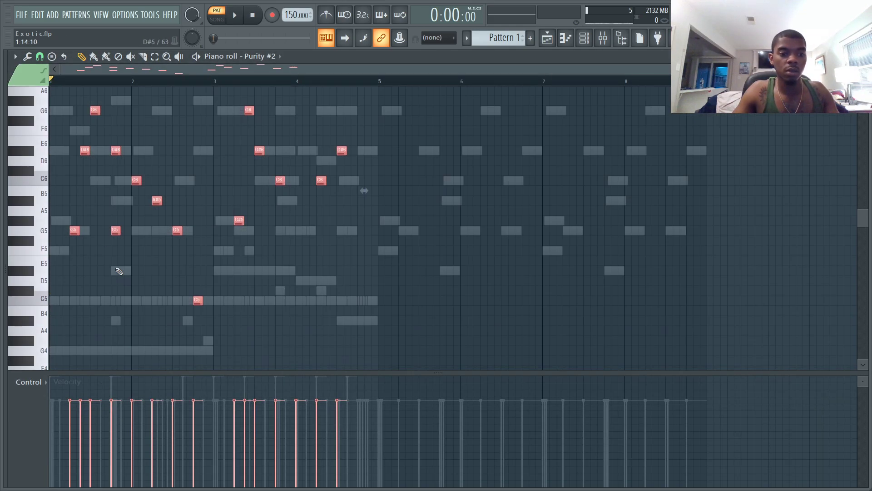
shift+drag(75, 231, 404, 231)
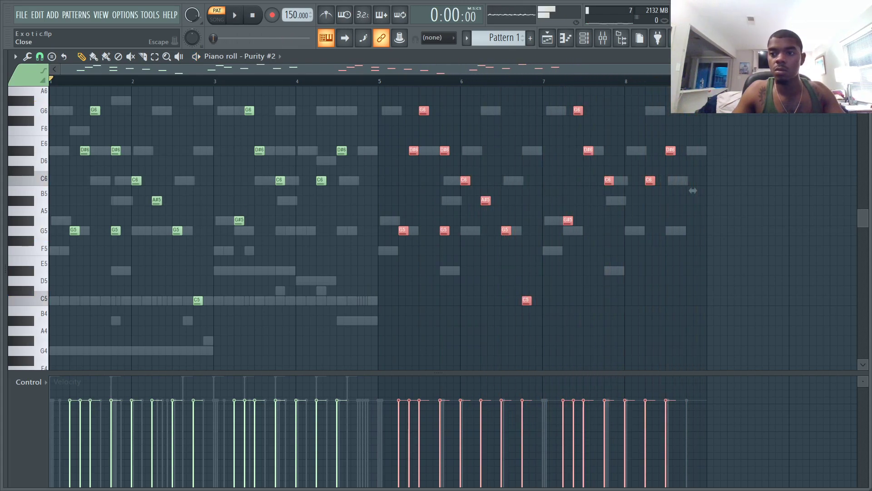
key(Escape)
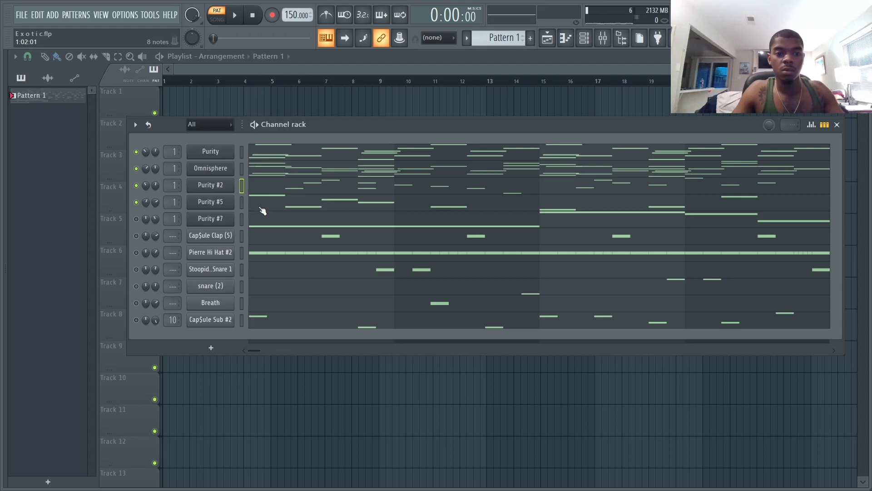
Copy all of the Purity #5 channel's notes from bars 1–4 into bars 5–8 in its piano roll
click(262, 208)
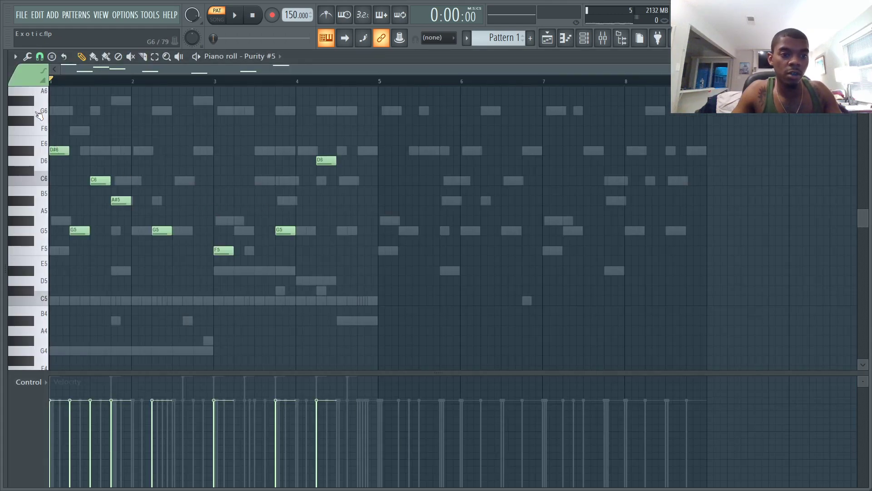
key(ctrl+a)
drag(53, 152, 381, 152)
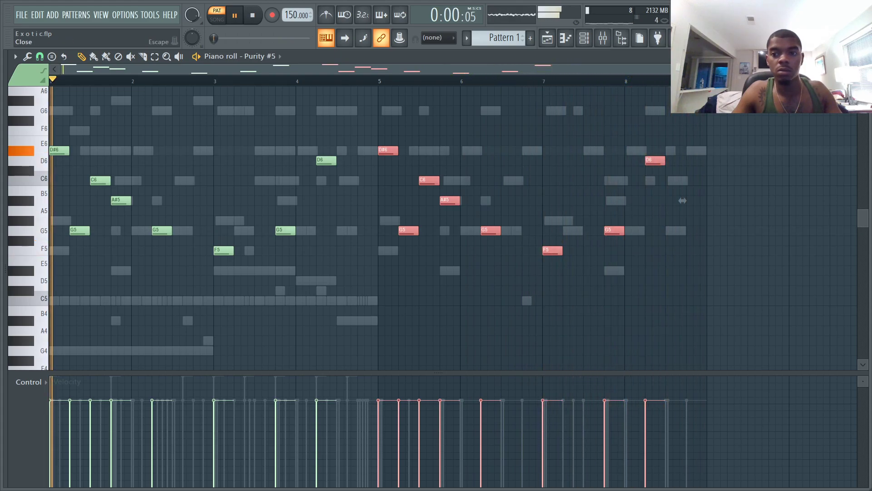
key(Escape)
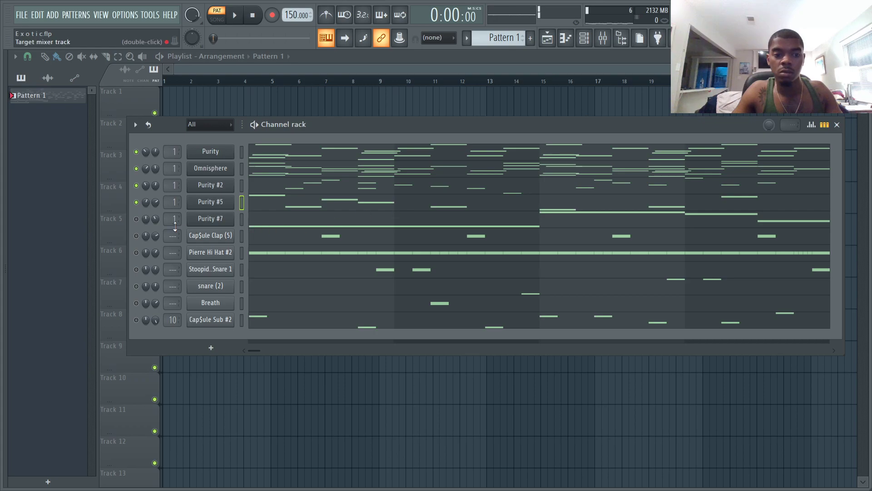
Duplicate the Purity #7 channel's four notes from bars 1–4 into bars 5–8 in its piano roll
click(251, 225)
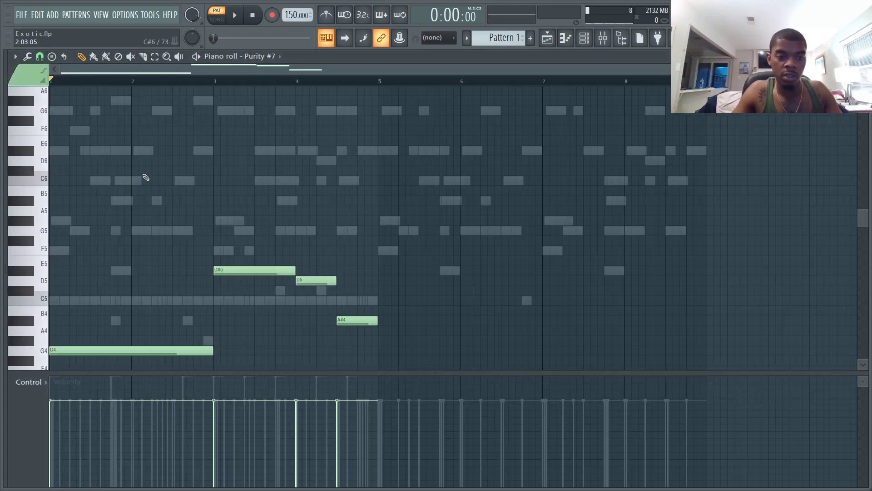
scroll(127, 189, down, 1)
key(ctrl+a)
scroll(111, 395, down, 2)
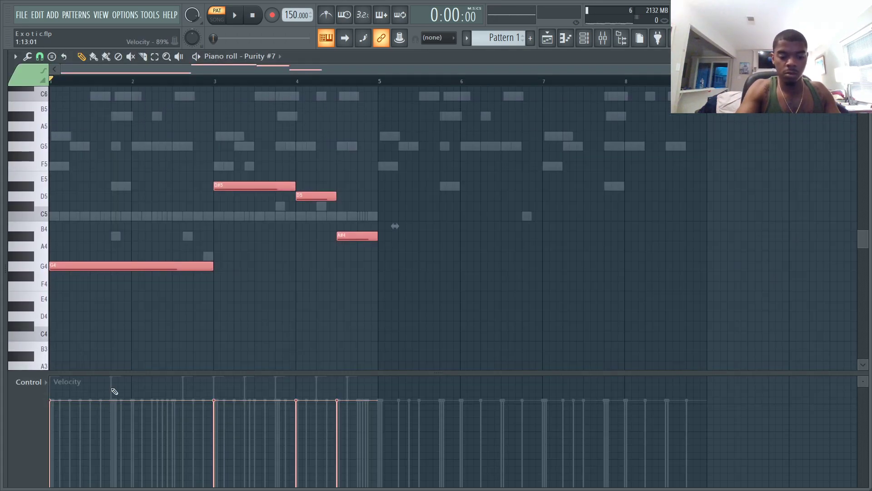
key(ctrl+b)
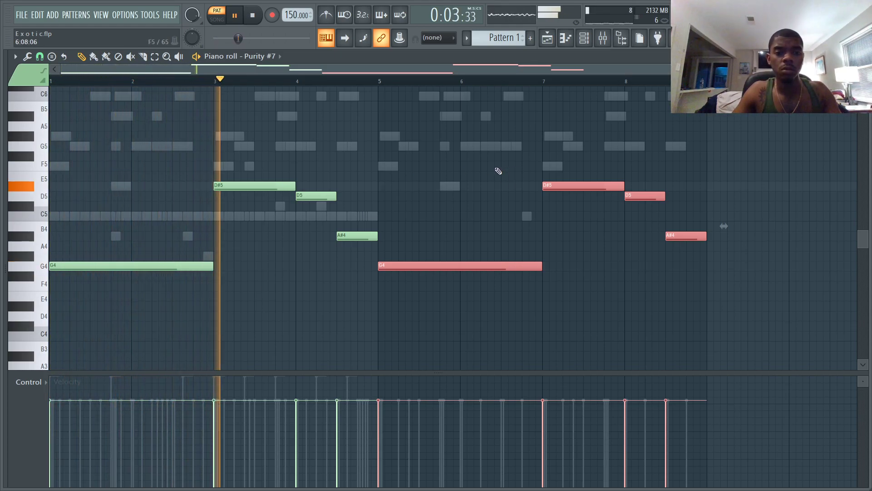
Raise the last two Purity #7 notes in bar 8 to F5 and G5, and close the piano roll
drag(691, 232, 691, 141)
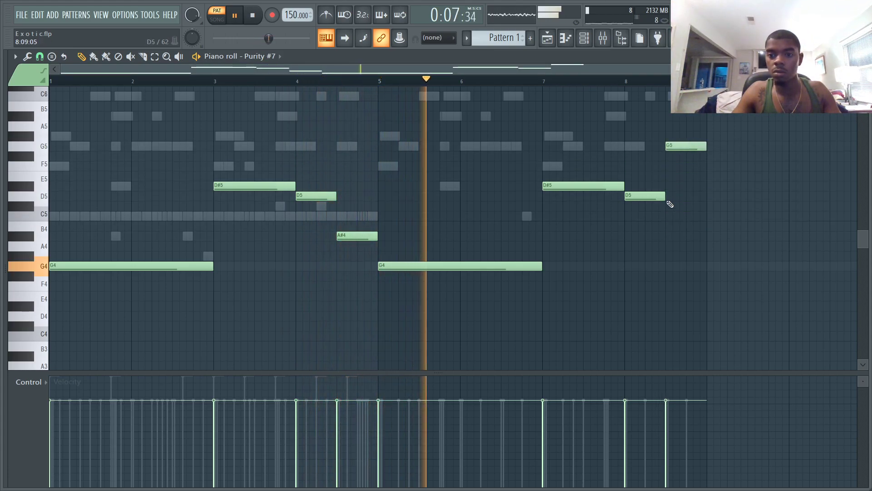
drag(647, 196, 647, 161)
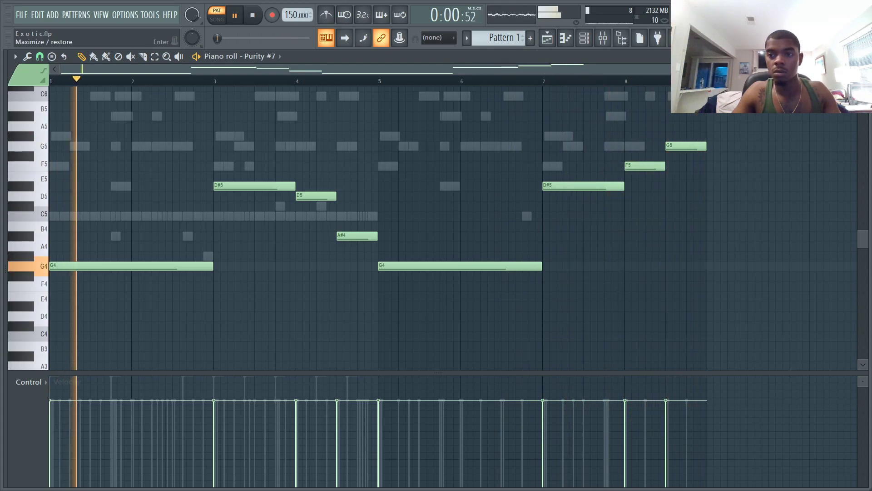
click(863, 56)
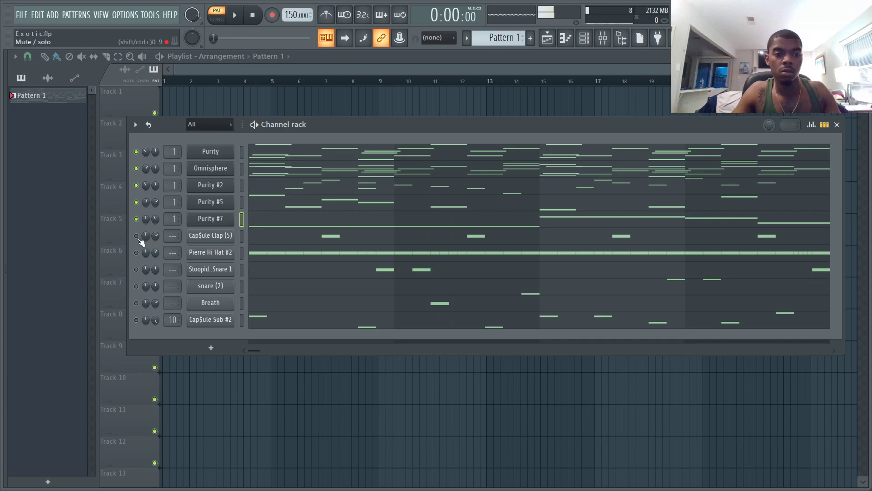
Copy the Cap$ule Clap (5) and Pierre Hi Hat #2 notes from bars 1–4 into bars 5–8 in their piano rolls
click(284, 236)
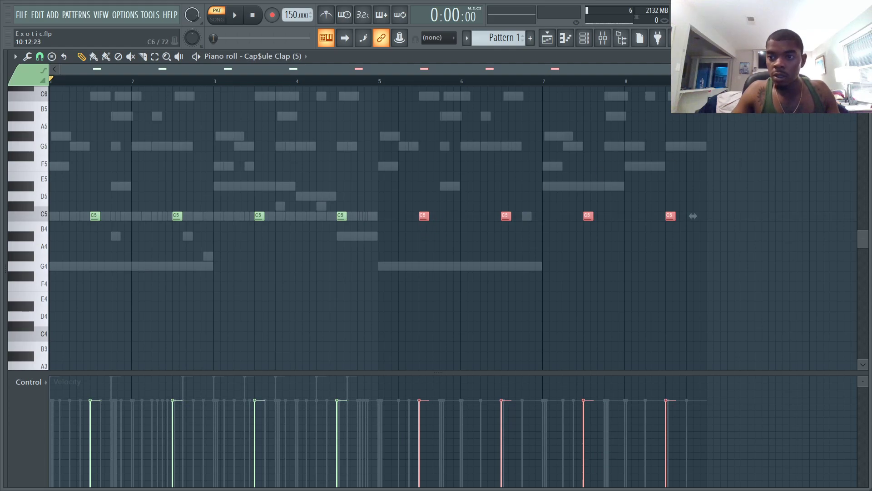
click(863, 56)
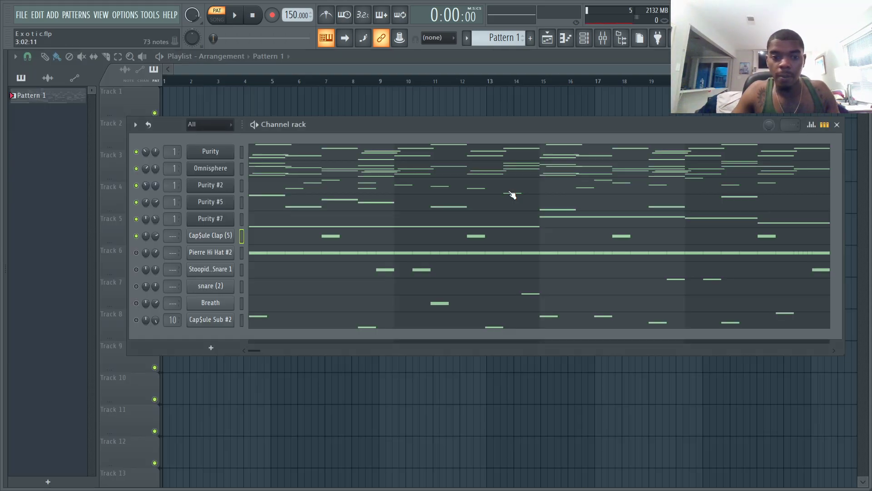
click(284, 250)
key(ctrl+a)
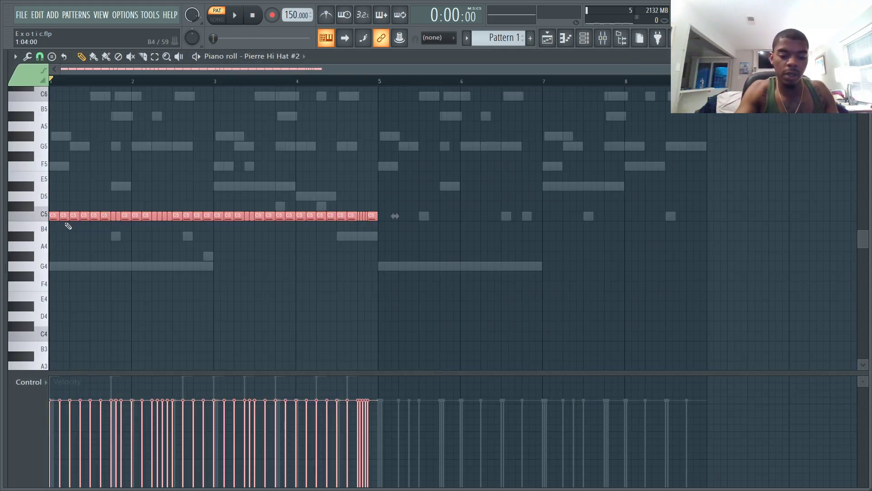
key(ctrl+b)
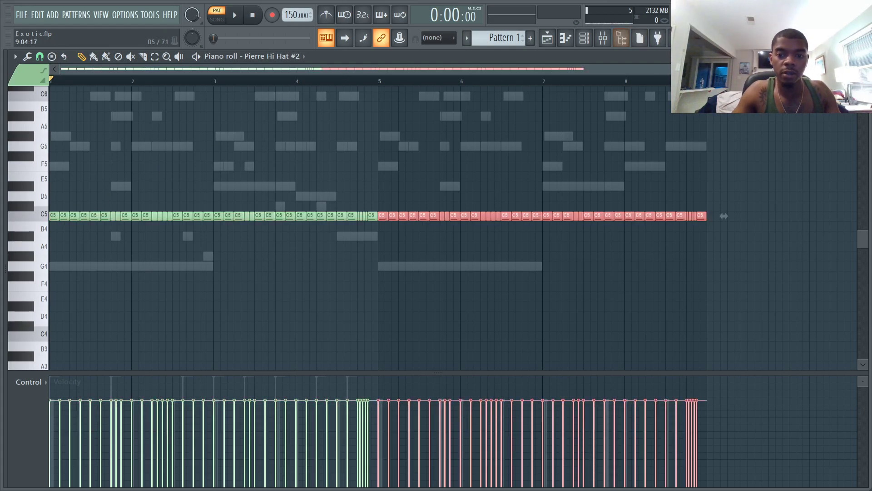
click(686, 135)
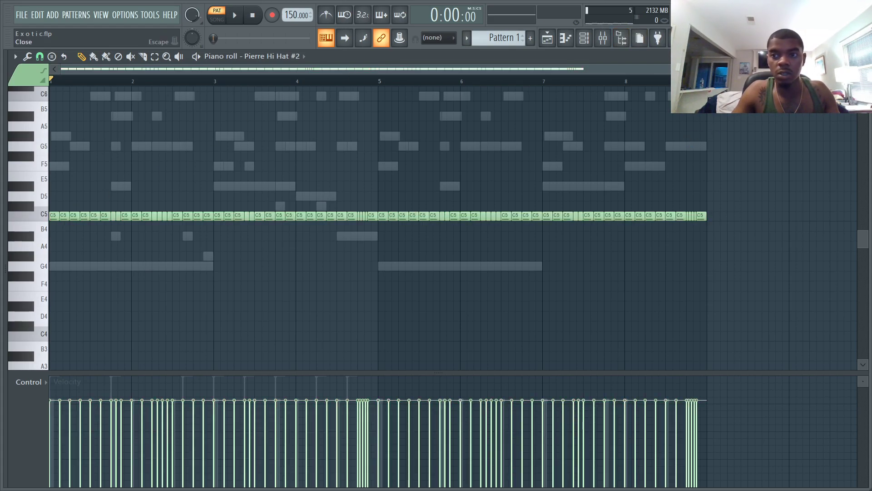
key(Escape)
Repeat the Stoopidxool Snare 1 hits in bars 5–8 and add an extra C5 hit just before the last one in bar 8
click(257, 272)
double_click(22, 215)
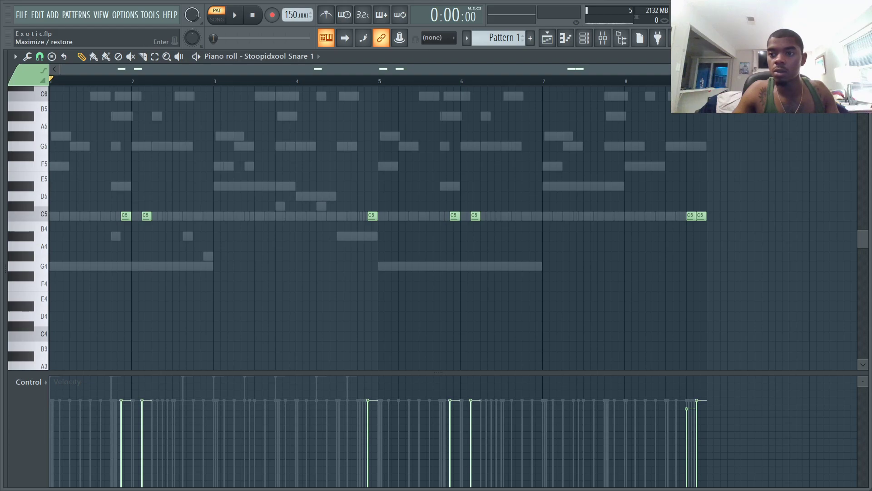
key(Escape)
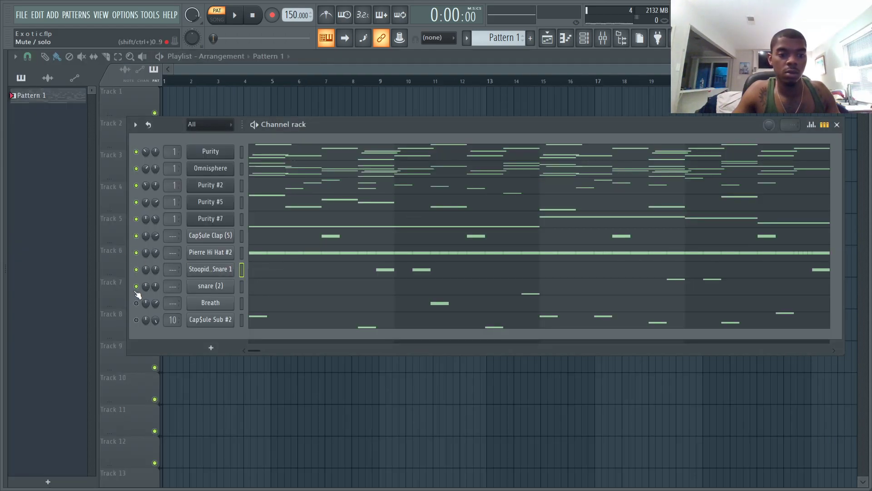
Copy the snare (2) hits from bars 1–4 into bars 5–8 and raise both G#4 hits to A#4
click(257, 293)
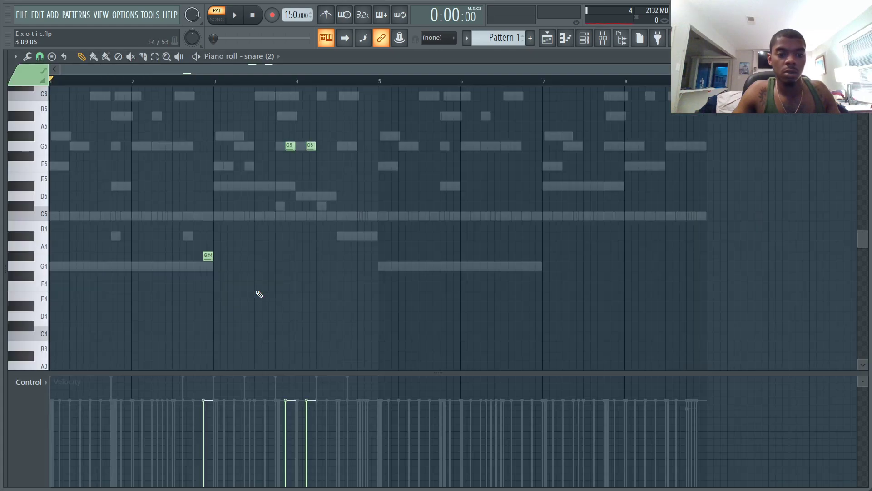
ctrl+drag(46, 109, 89, 289)
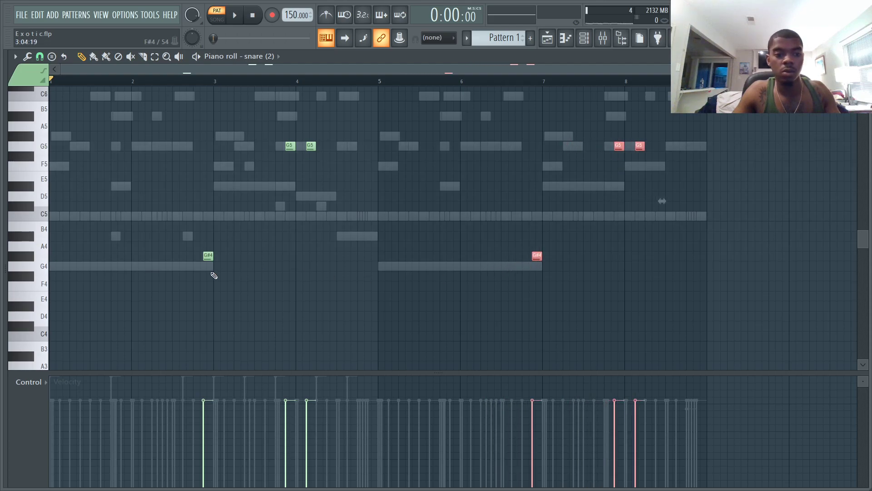
ctrl+click(46, 258)
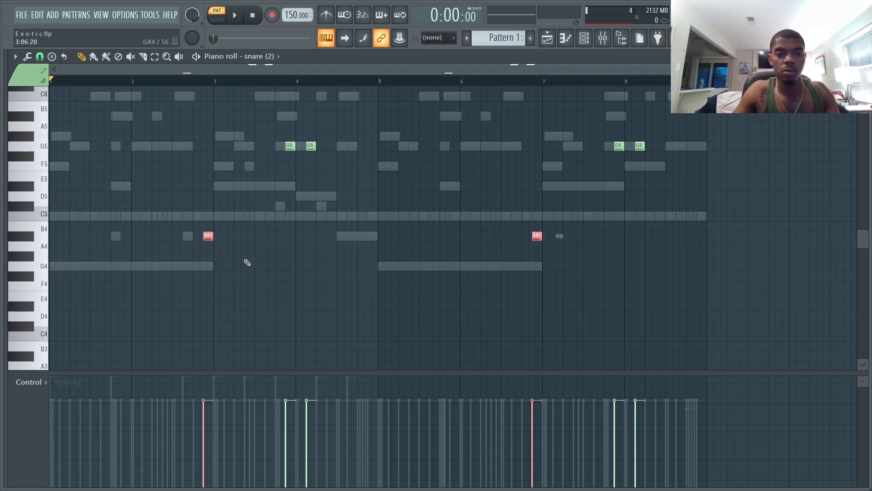
Lower the four G5 hits of snare (2) to D#5, stop playback and close the piano roll
drag(252, 110, 644, 181)
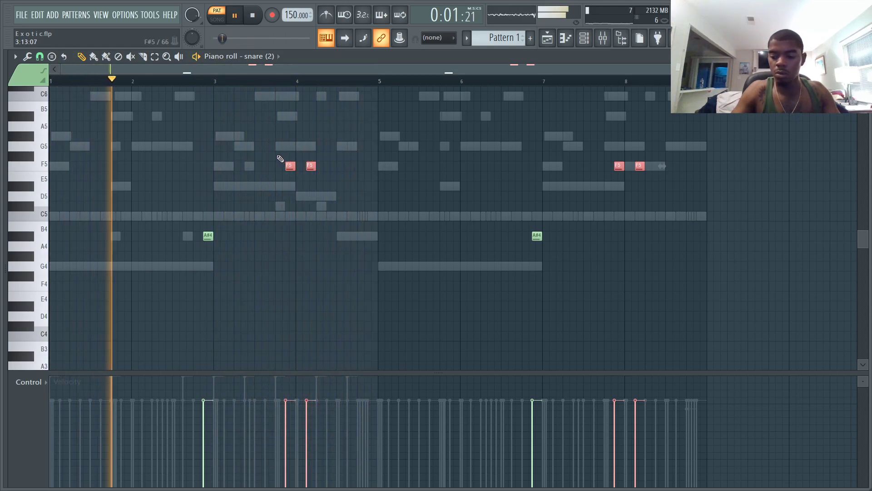
key(shift+Down)
key(shift+Down)
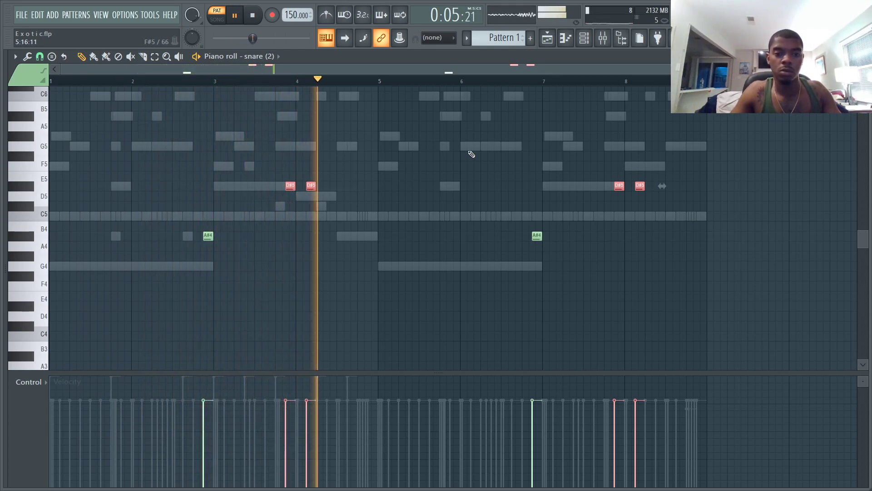
key(space)
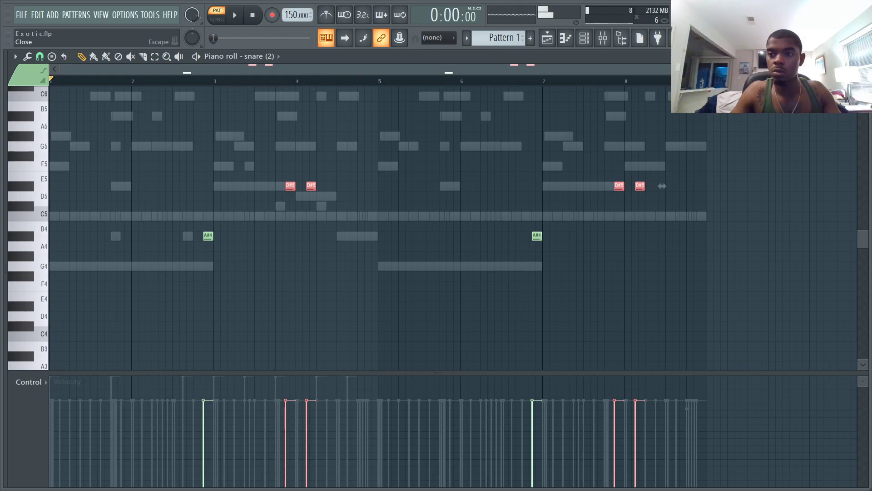
key(Escape)
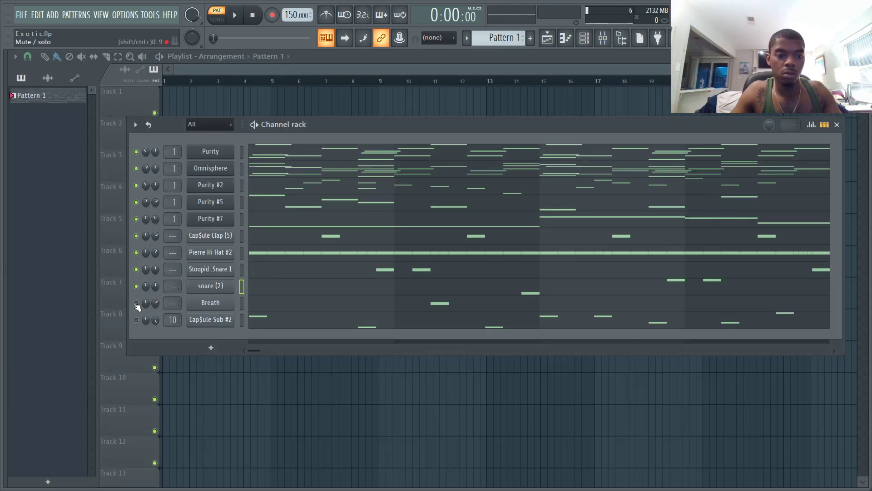
Add a C5 Breath note in bar 6, matching the position of the one in bar 2, and close the piano roll
click(268, 307)
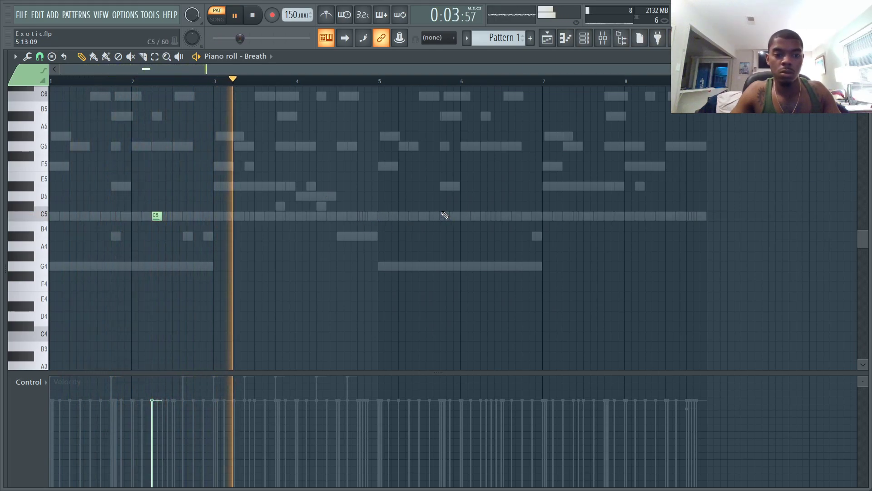
click(486, 216)
click(485, 225)
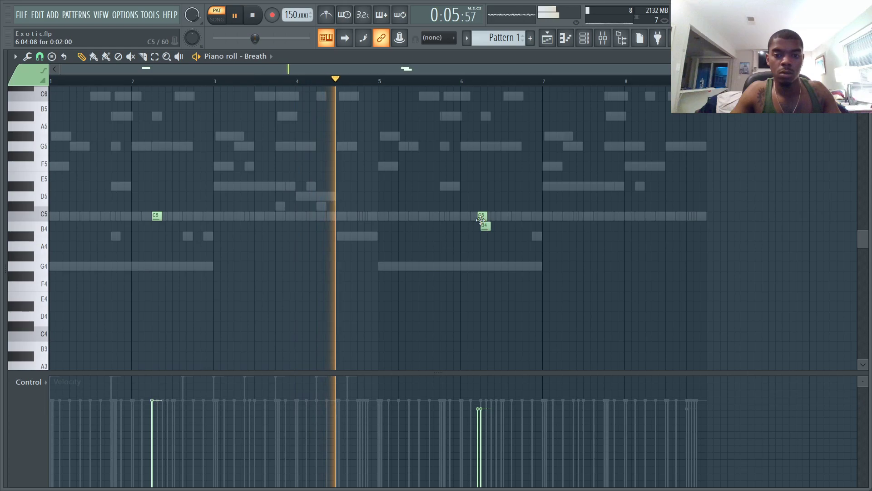
right_click(485, 225)
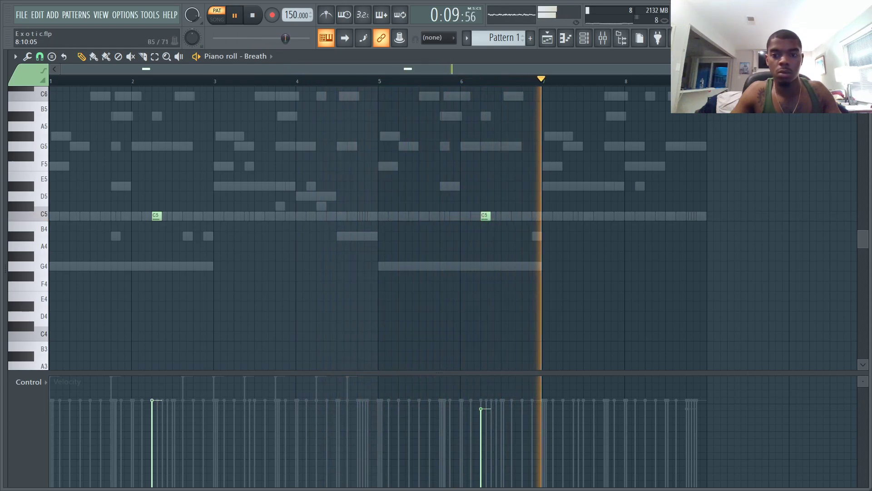
key(space)
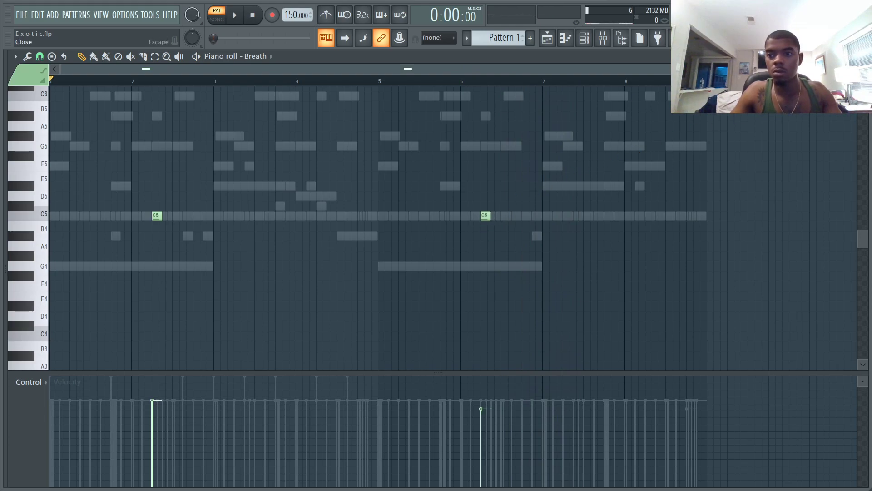
key(Escape)
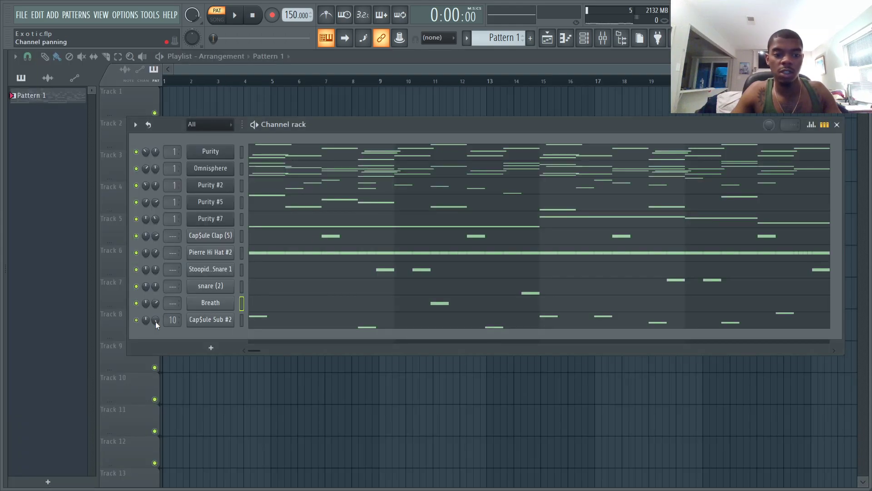
Duplicate all Cap$ule Sub #2 notes from bars 1–4 into bars 5–8, deselect them and close the piano roll
click(309, 324)
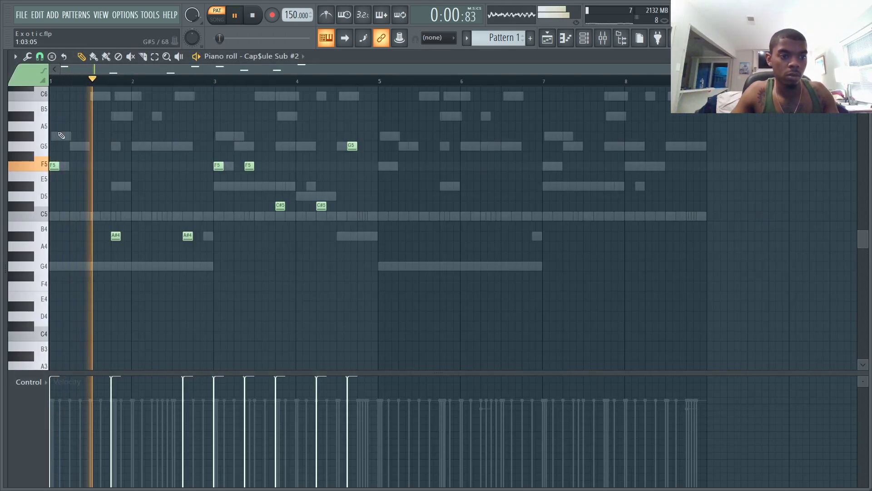
key(ctrl+a)
key(ctrl+b)
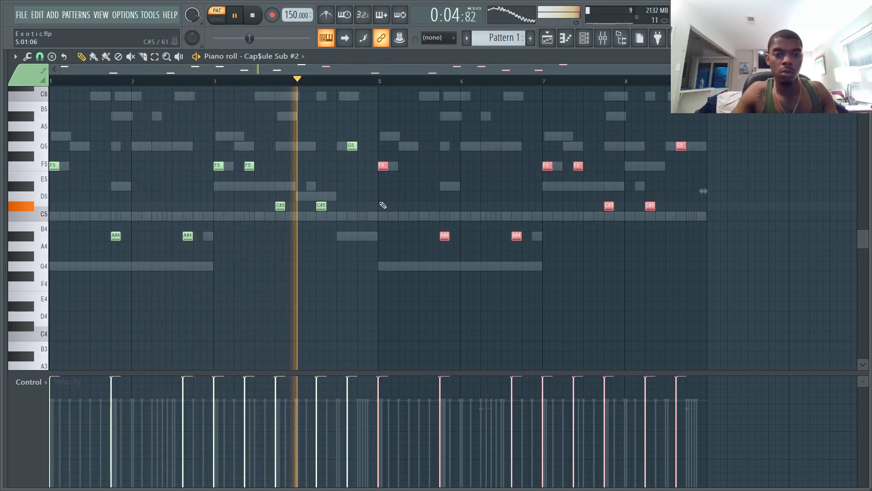
key(ctrl+d)
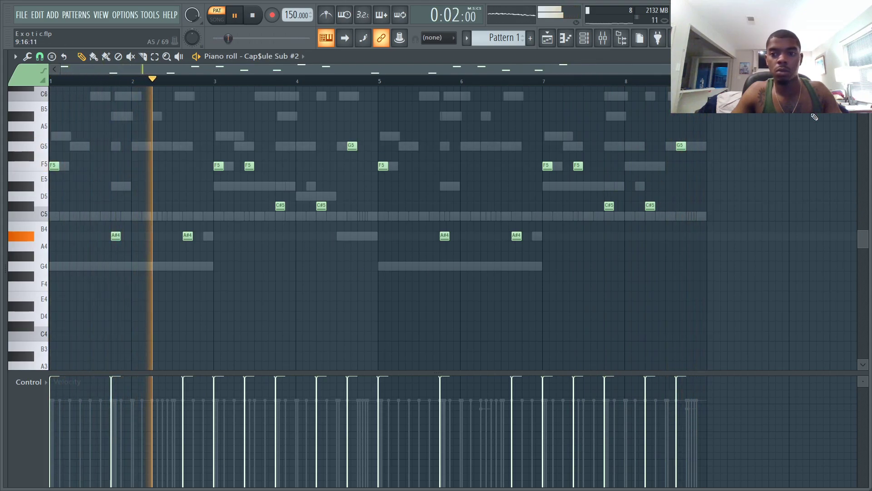
click(864, 56)
Transpose all Pierre Hi Hat #2 notes up one semitone to C#5 and close the piano roll
click(390, 251)
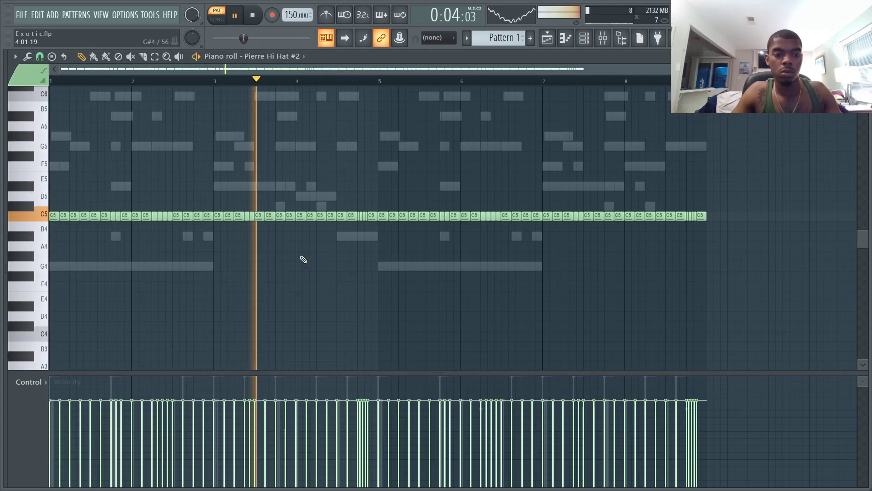
key(ctrl+a)
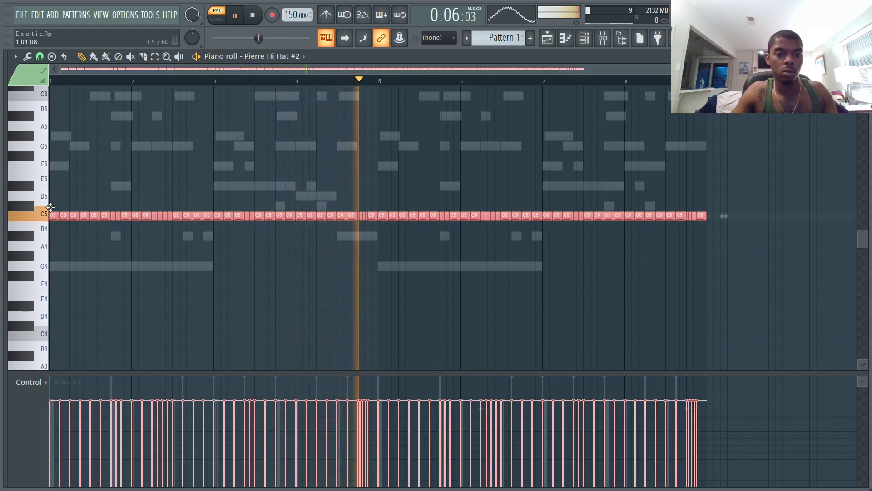
key(shift+Up)
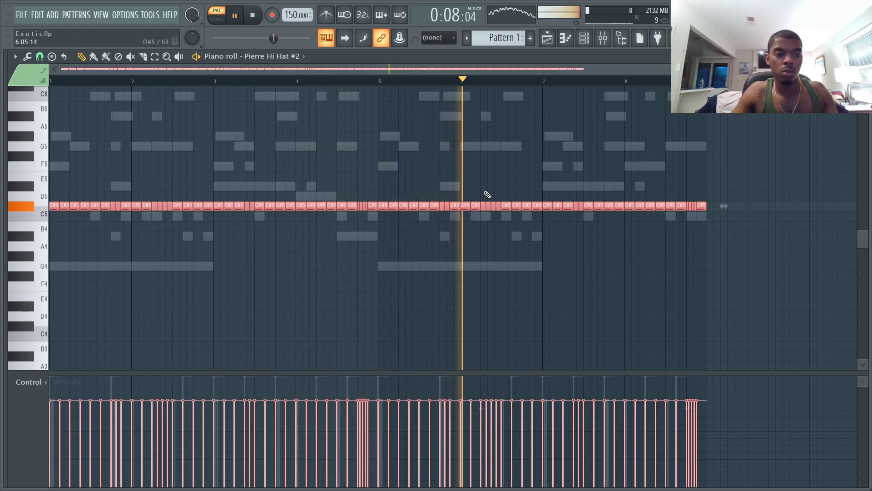
key(Escape)
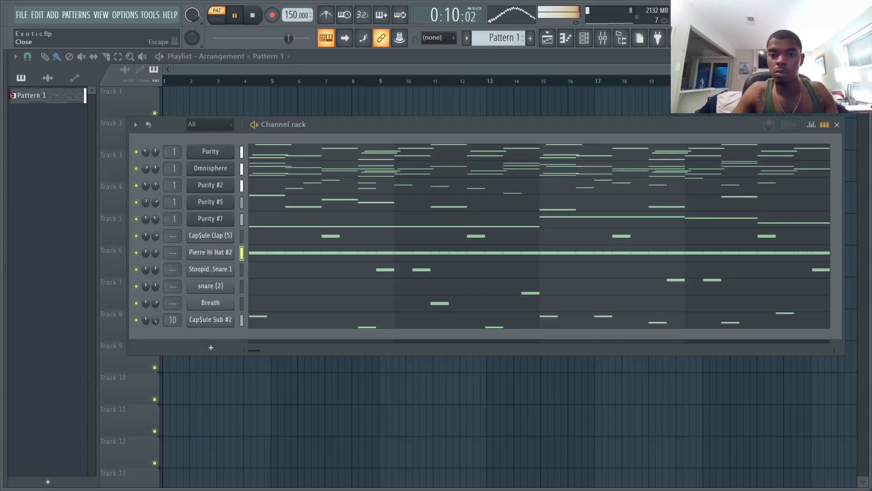
Try the Cap$ule Clap (5) notes one semitone higher at C#5, return them to C5 and close the piano roll
click(341, 240)
key(ctrl+a)
key(Up)
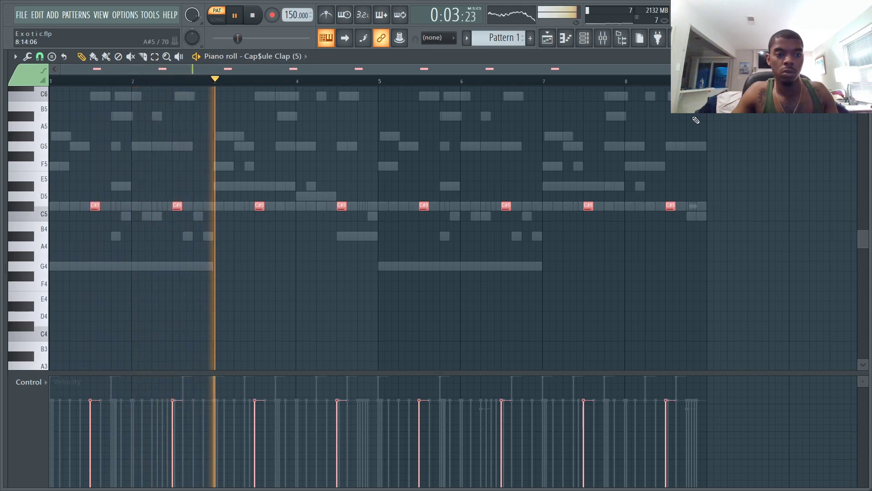
drag(94, 207, 96, 224)
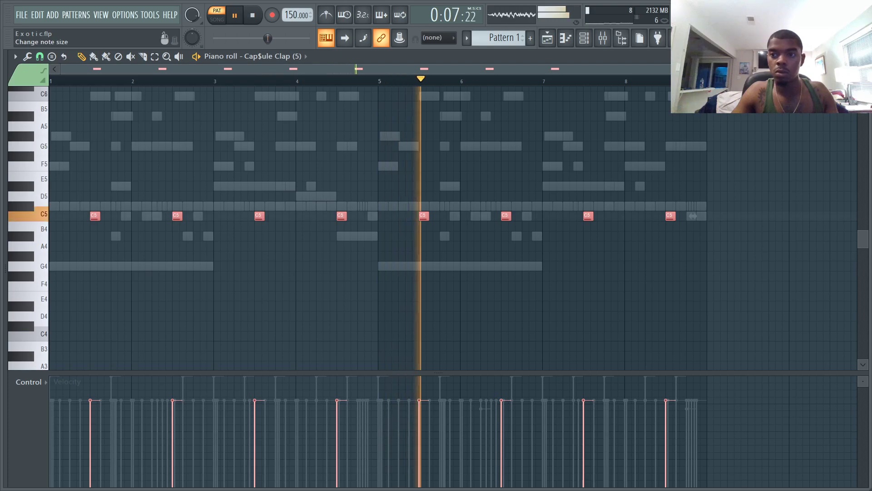
click(862, 56)
Lower all Pierre Hi Hat #2 notes to C5, close the piano roll and save the project
click(301, 249)
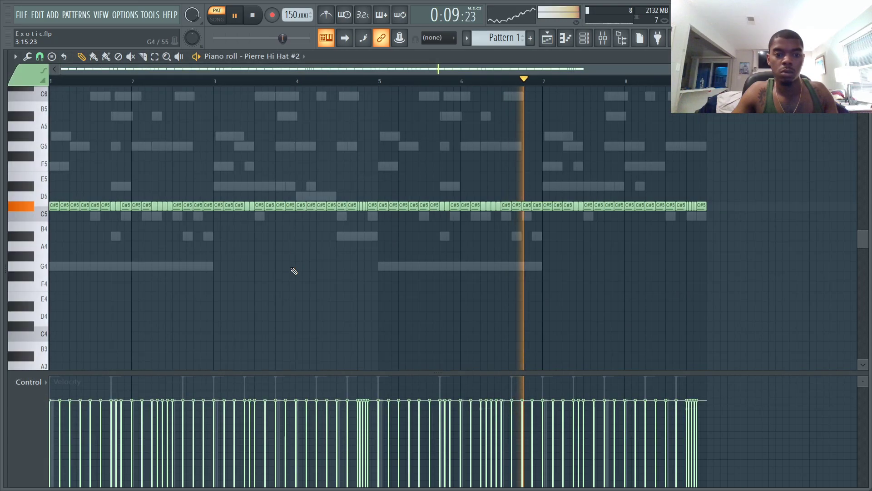
key(ctrl+a)
drag(53, 208, 51, 217)
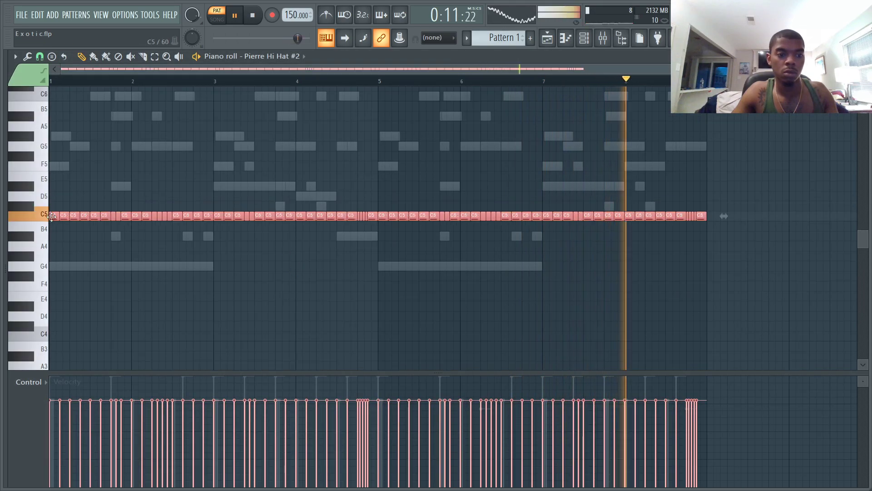
key(Escape)
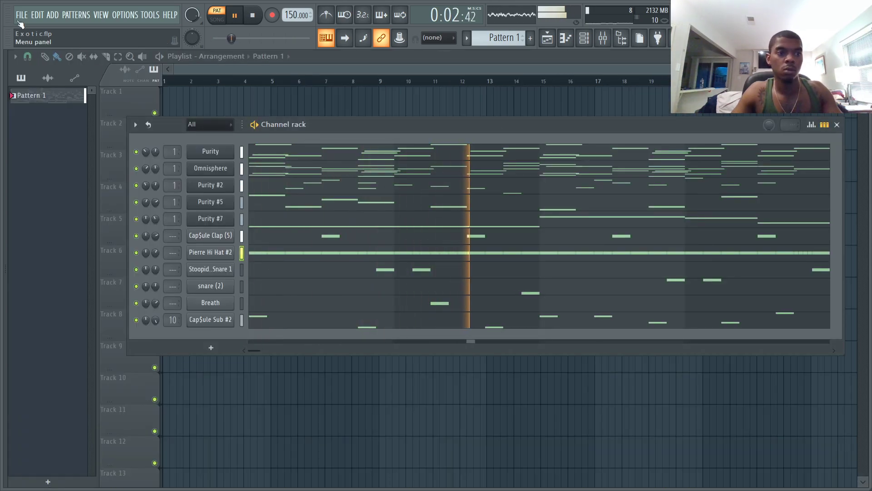
click(19, 21)
click(46, 61)
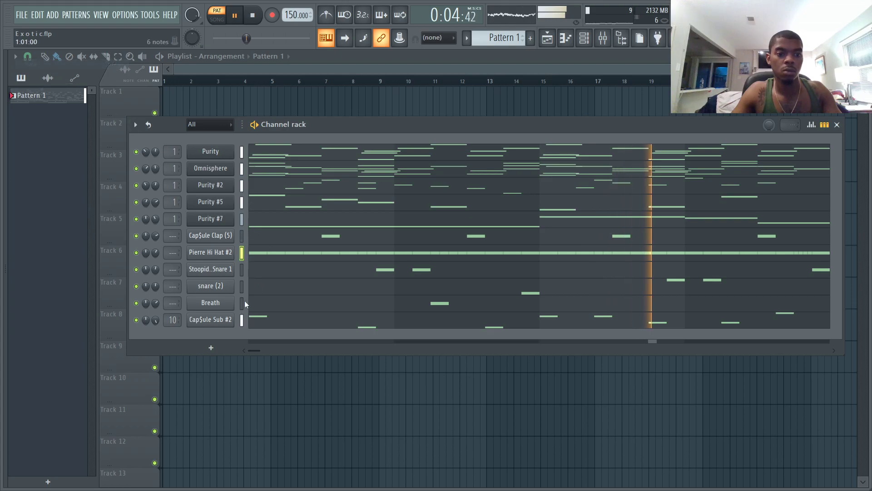
Close the channel rack and split Pattern 1 by channel in the playlist
key(F6)
right_click(48, 98)
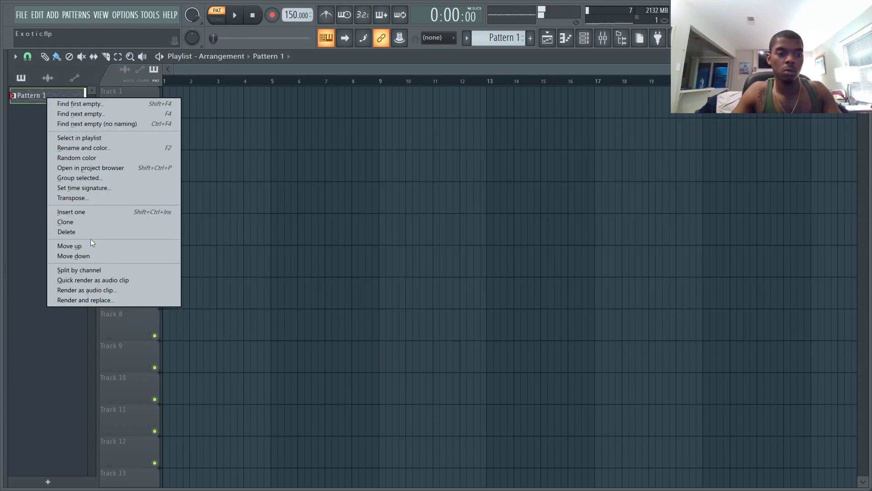
click(97, 269)
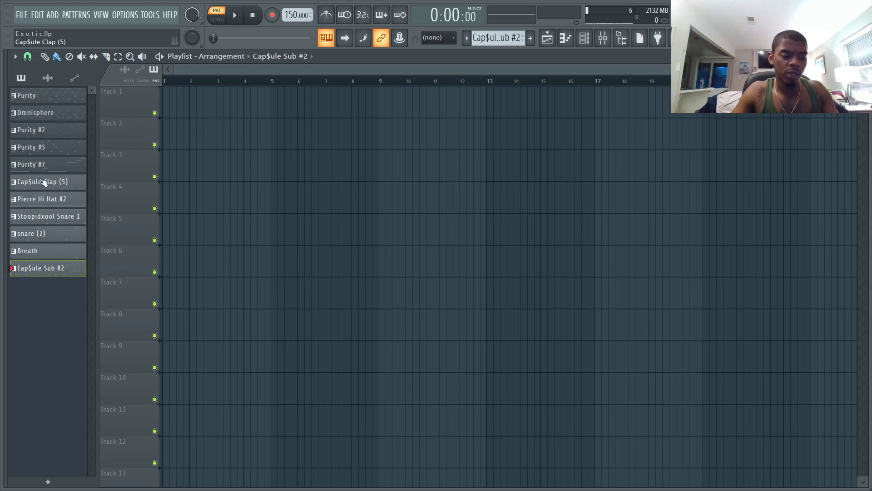
Place the split patterns on Tracks 1–11 starting at bar 1 and extend the Breath clip to bar 9
drag(165, 96, 164, 97)
click(410, 382)
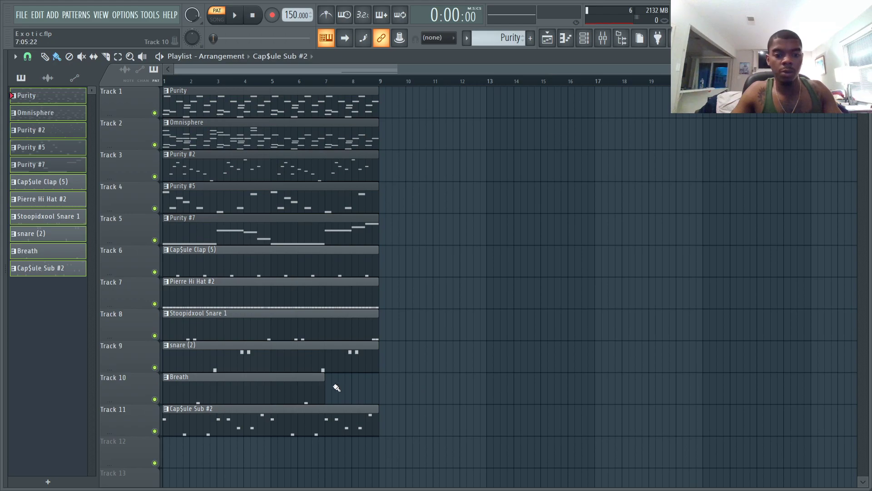
drag(325, 389, 359, 403)
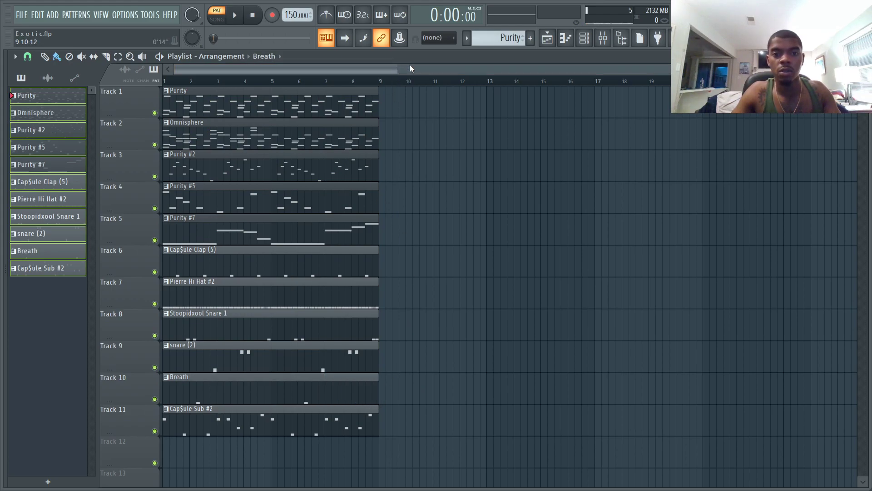
Select all clips on Tracks 1–11 and duplicate them five times in succession, filling the playlist up to bar 49
mouse_move(851, 69)
mouse_down()
mouse_move(535, 61)
mouse_move(854, 68)
mouse_up()
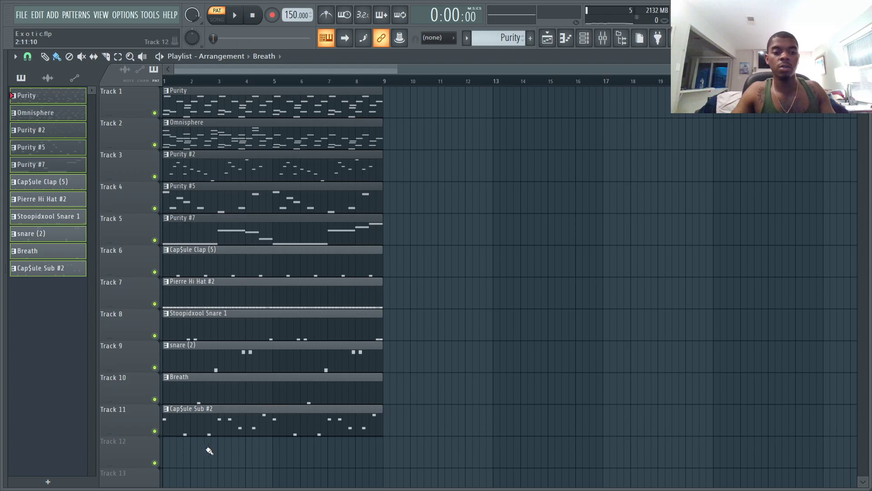
drag(210, 437, 286, 107)
key(ctrl+b)
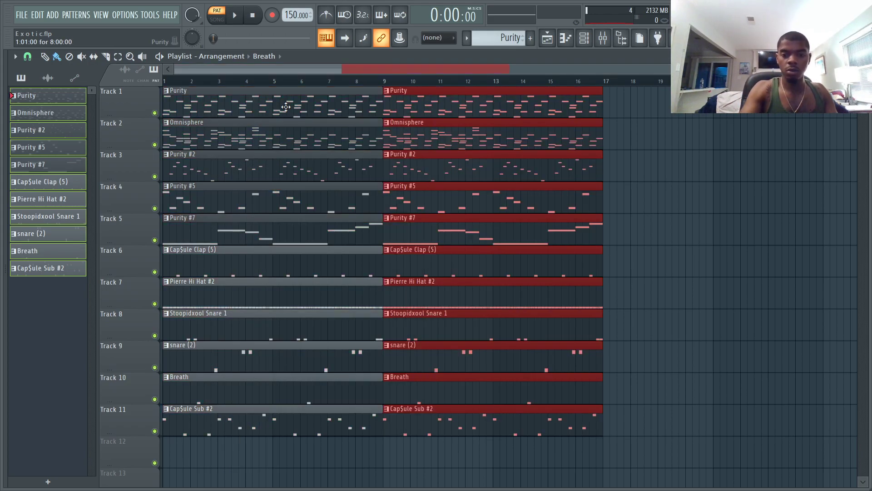
key(ctrl+b)
key(ctrl+b)
key(ctrl+b)
key(ctrl+b)
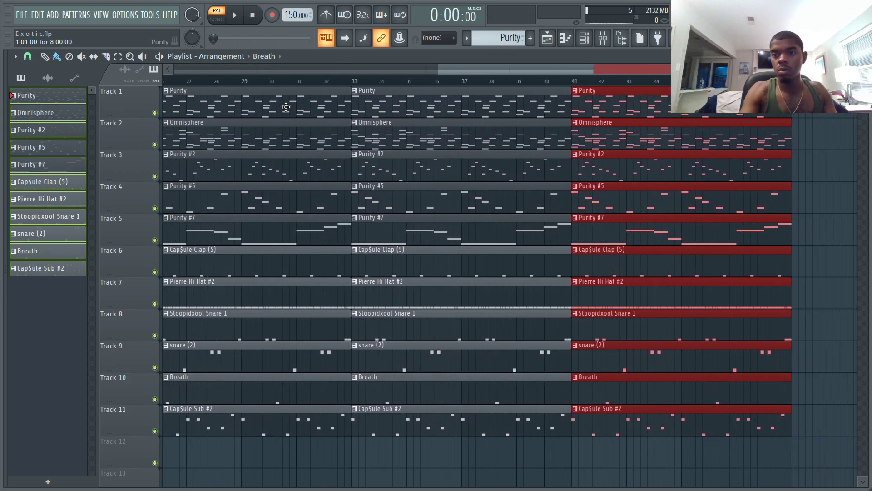
Delete the clips on Tracks 3–11 in bars 1–8, keeping only Purity and Omnisphere in the intro
drag(453, 68, 195, 69)
drag(438, 68, 734, 68)
drag(214, 428, 216, 171)
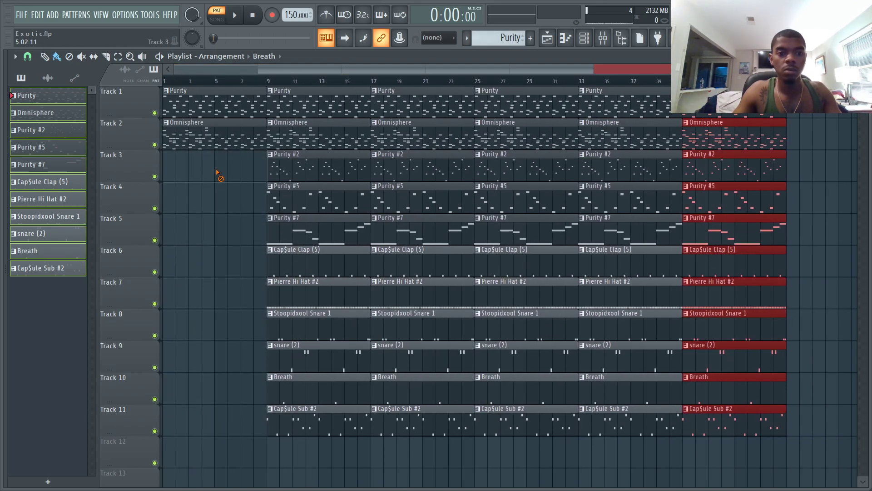
Delete the Purity #2, Purity #5, Purity #7, Stoopidxool Snare 1 and Breath clips at bar 25, plus Purity #7 at bars 9 and 33
right_click(512, 223)
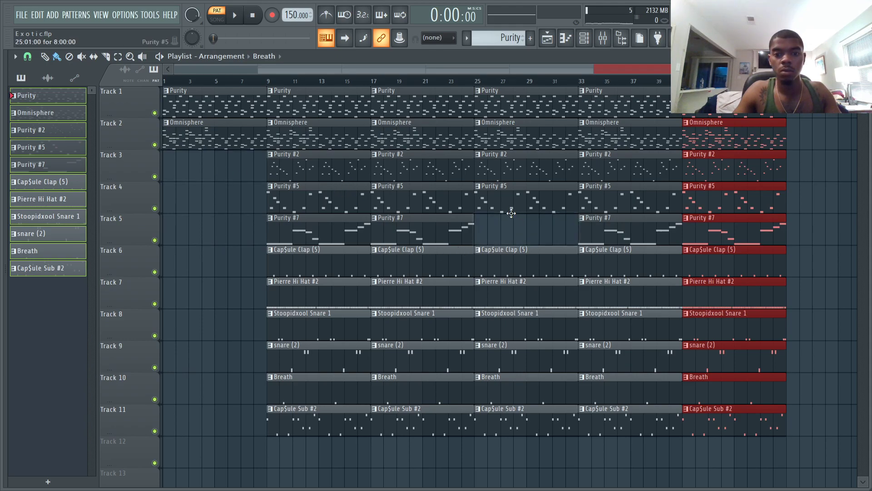
right_click(344, 221)
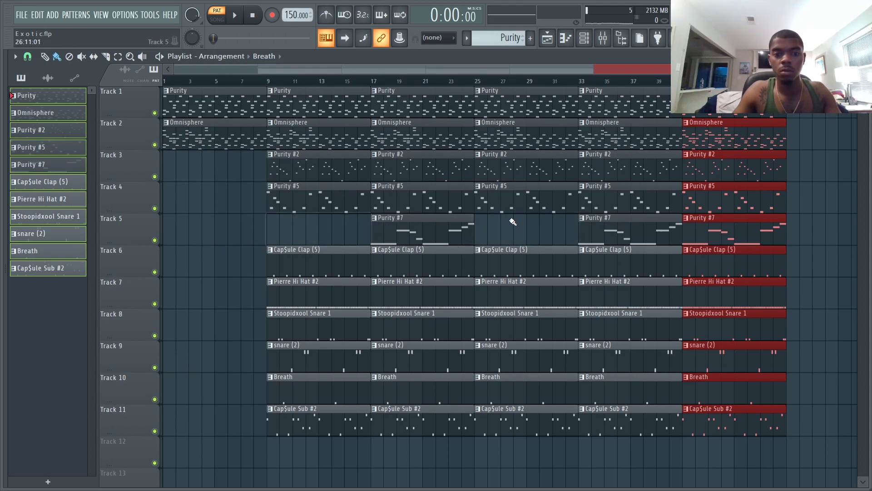
right_click(532, 193)
right_click(536, 179)
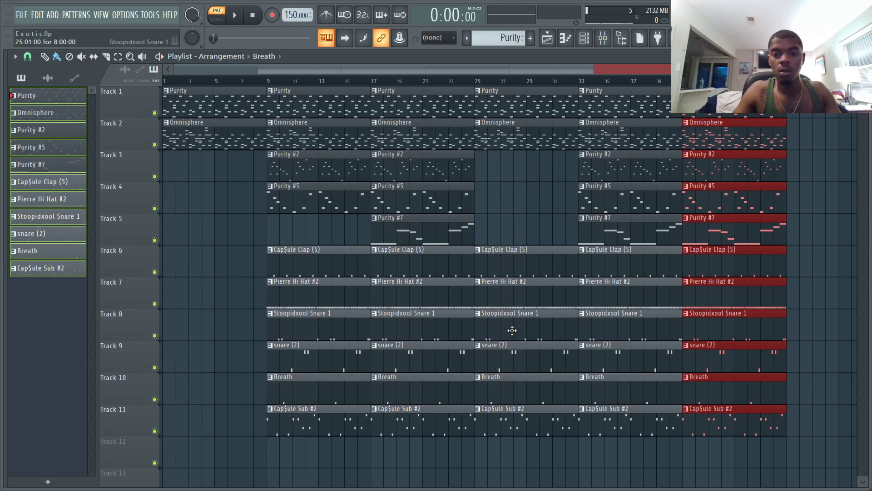
right_click(521, 397)
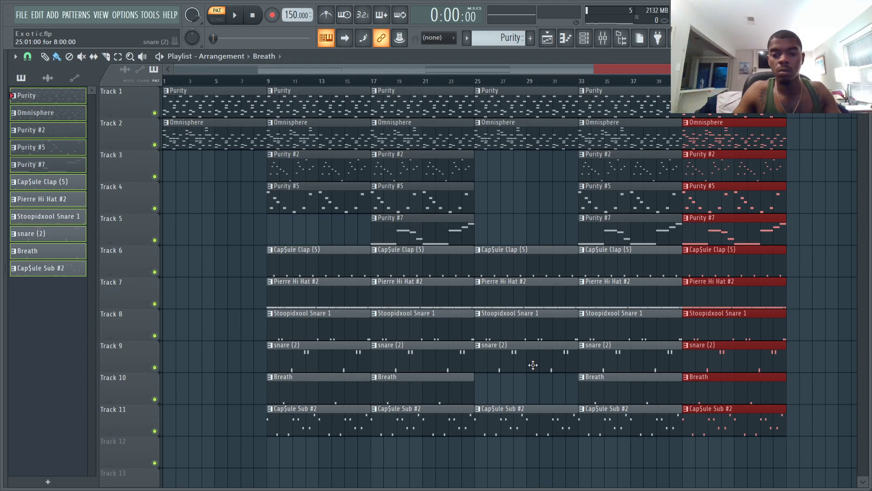
right_click(537, 325)
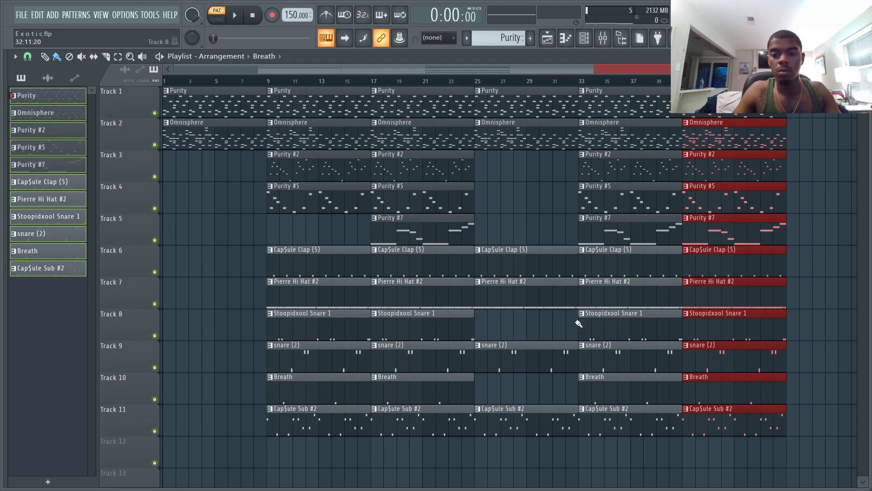
right_click(631, 232)
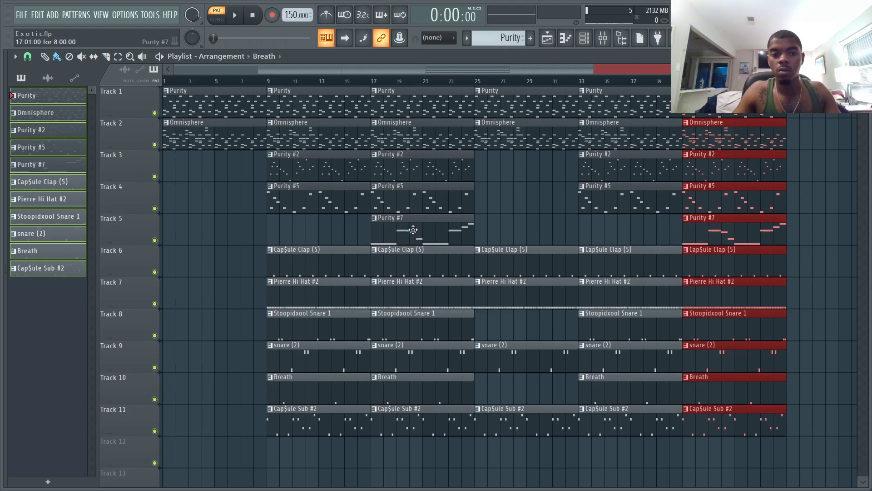
Lock Tracks 1–5, the Purity and Omnisphere melody tracks, to their content
right_click(145, 97)
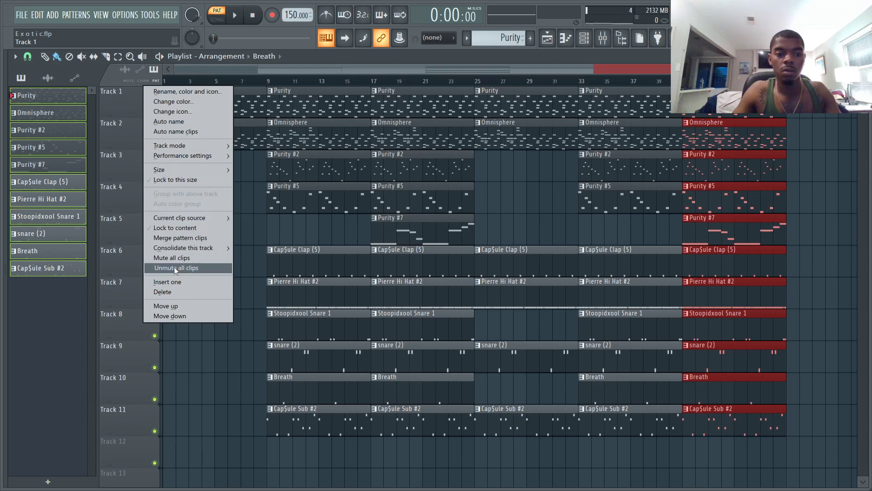
click(174, 227)
right_click(124, 120)
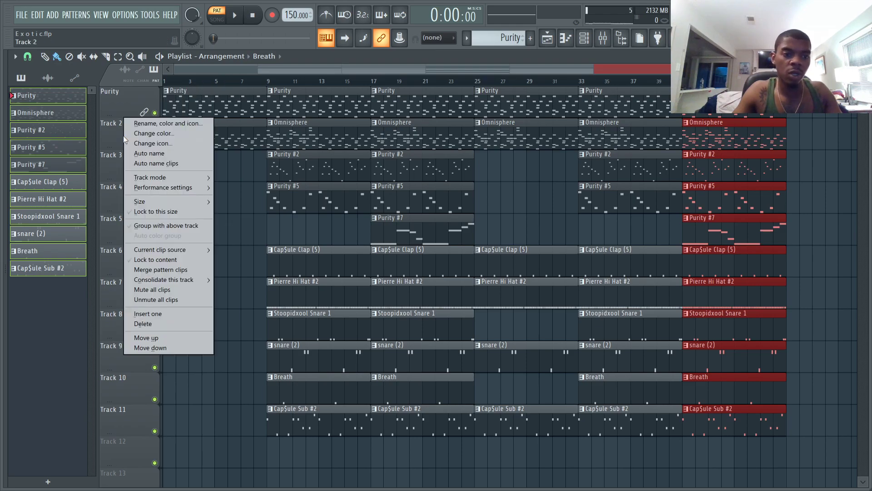
click(154, 260)
right_click(137, 151)
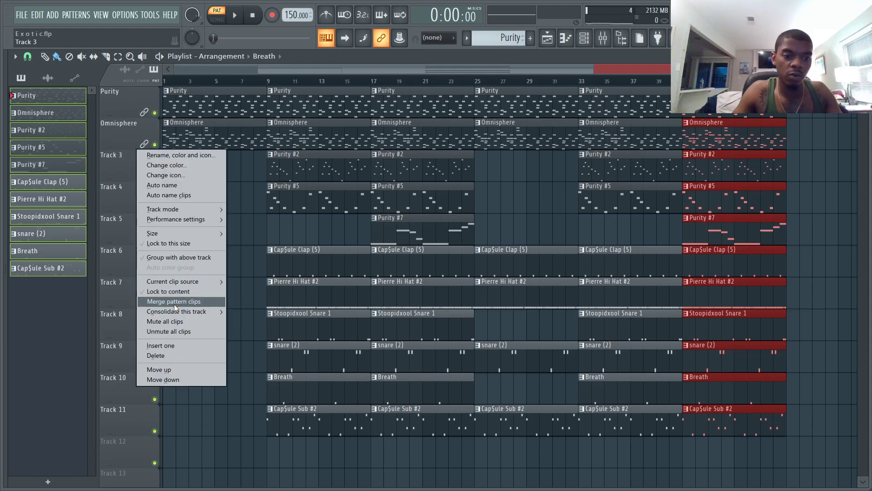
click(170, 292)
right_click(141, 182)
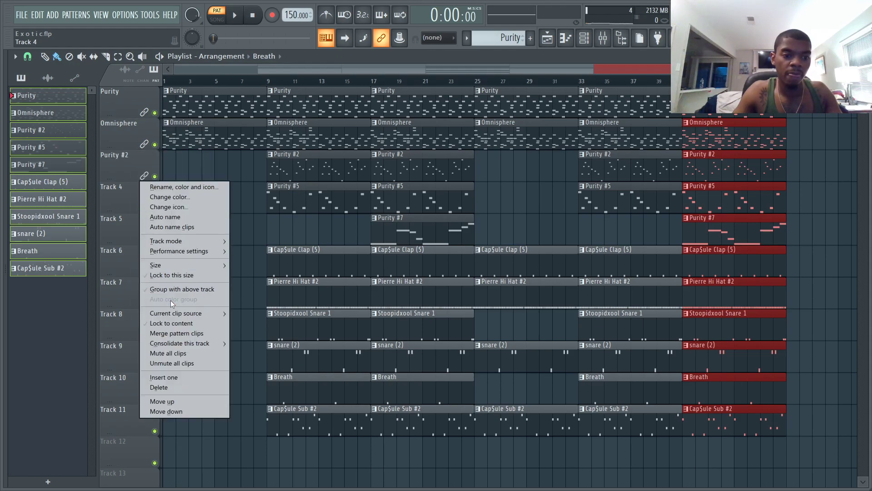
click(170, 323)
right_click(130, 217)
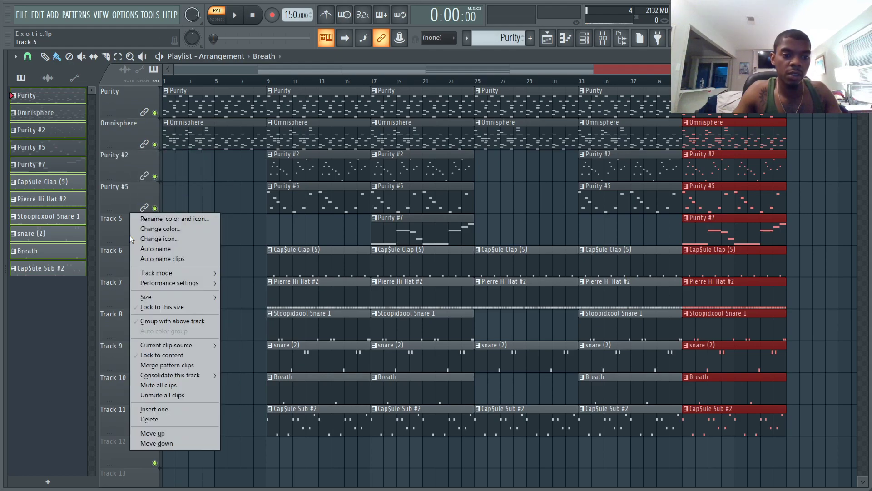
click(148, 354)
Lock Tracks 6–11, from Cap$ule Clap (5) down to Cap$ule Sub #2, to their content
right_click(125, 266)
click(148, 365)
right_click(125, 296)
click(148, 364)
right_click(132, 324)
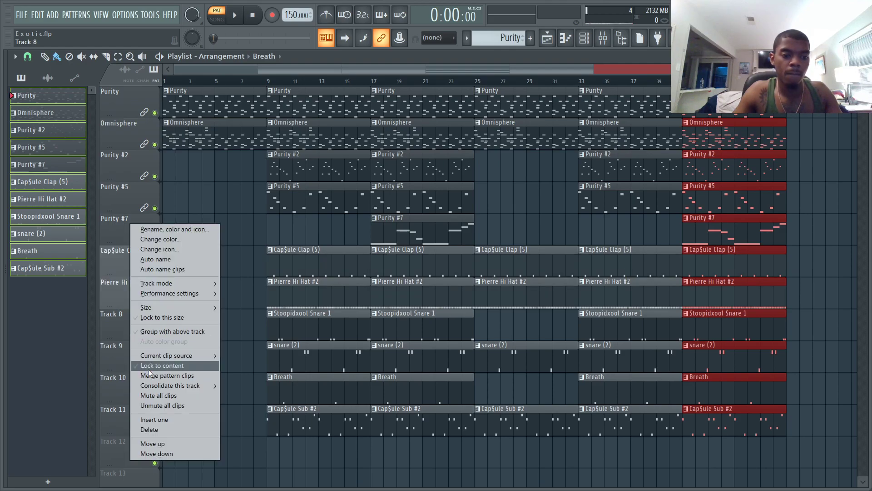
click(149, 365)
right_click(142, 354)
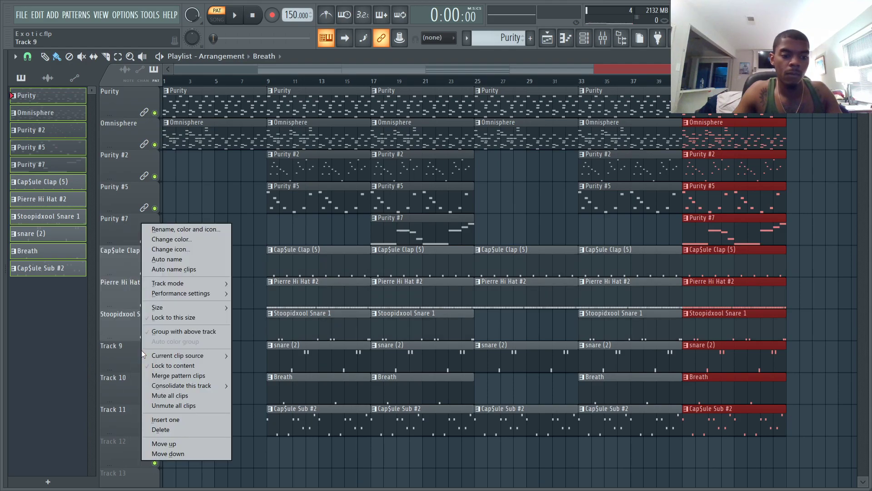
click(162, 364)
right_click(135, 384)
click(163, 365)
right_click(132, 419)
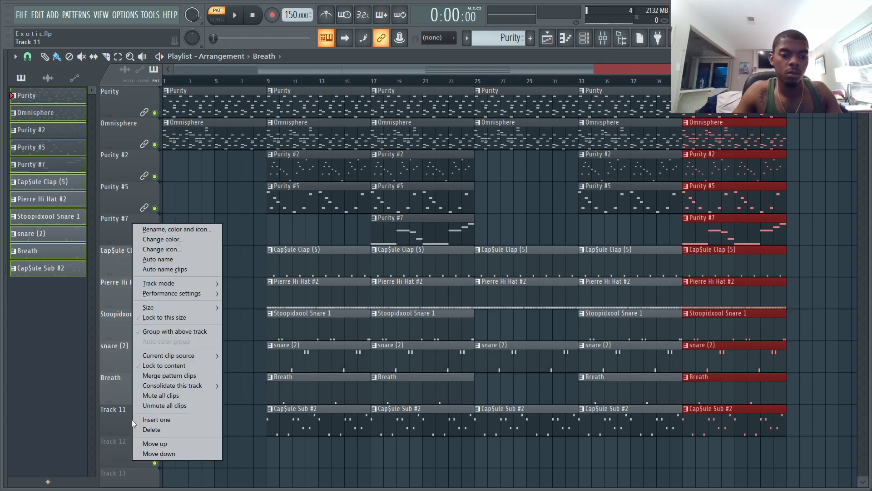
click(165, 365)
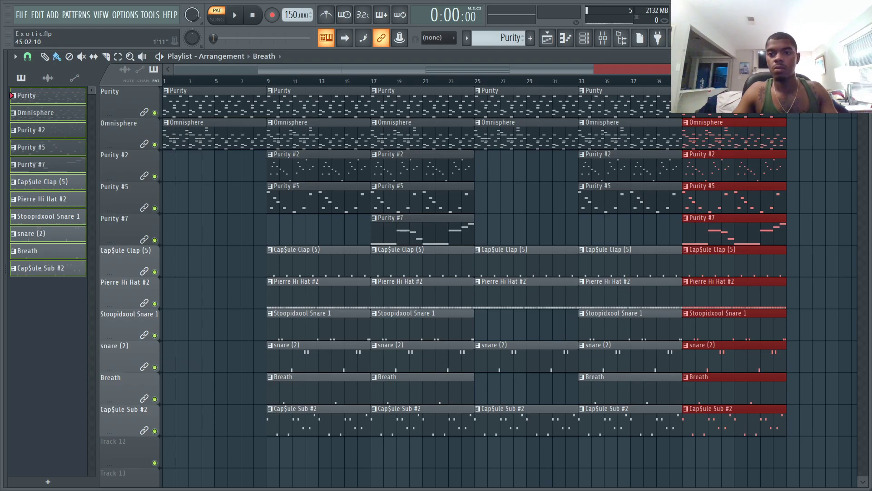
Delete the Purity #7 clip at bar 41 and the Purity #5 and Stoopidxool Snare 1 clips at bar 33
scroll(712, 191, down, 1)
right_click(663, 231)
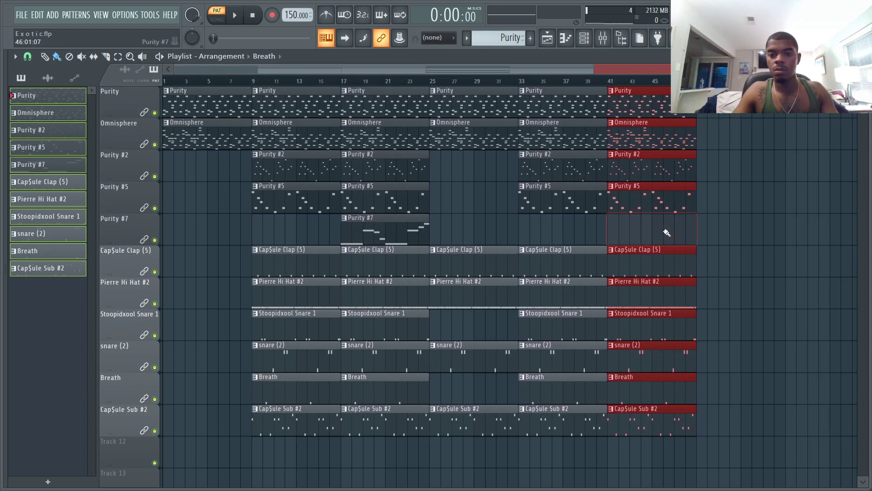
right_click(570, 201)
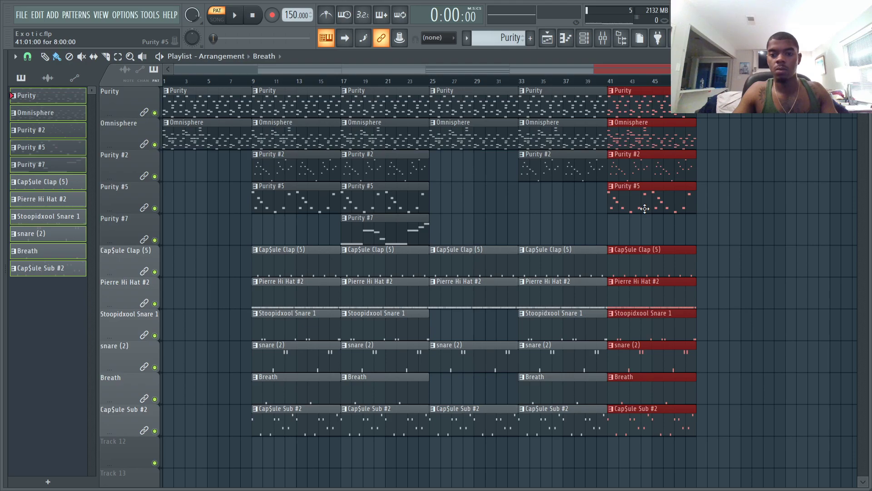
right_click(576, 328)
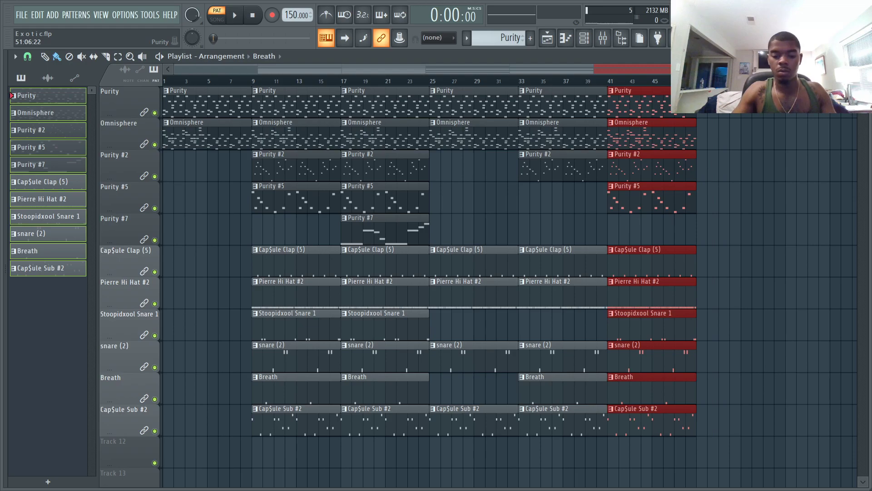
Duplicate the bar 41 clips to bar 49 and delete the new drum, Breath and Cap$ule Sub #2 copies there
key(ctrl+b)
right_click(739, 419)
right_click(743, 269)
Place Stoopidxool Snare 1 and Purity #7 clips at bar 49 and play the arrangement in song mode
click(708, 331)
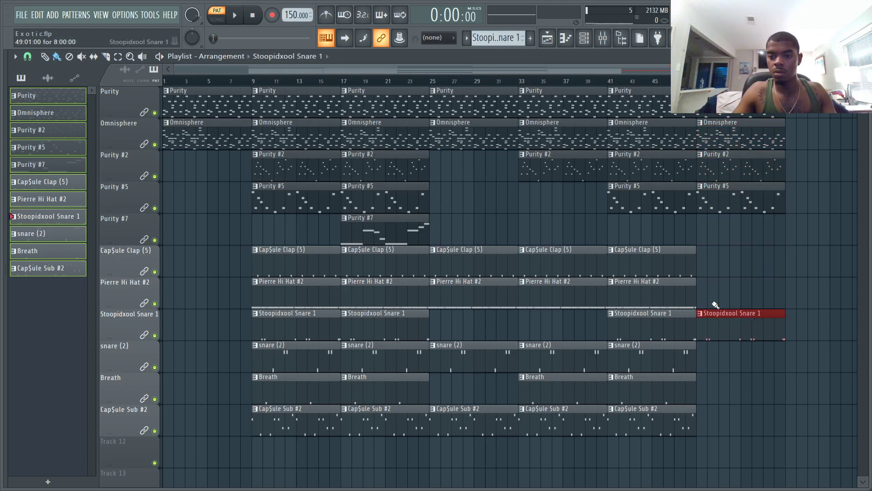
click(704, 230)
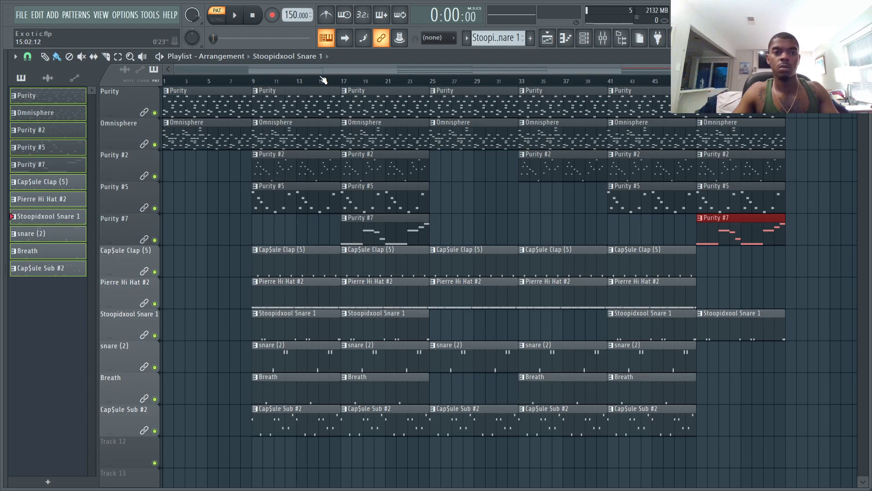
click(217, 20)
key(space)
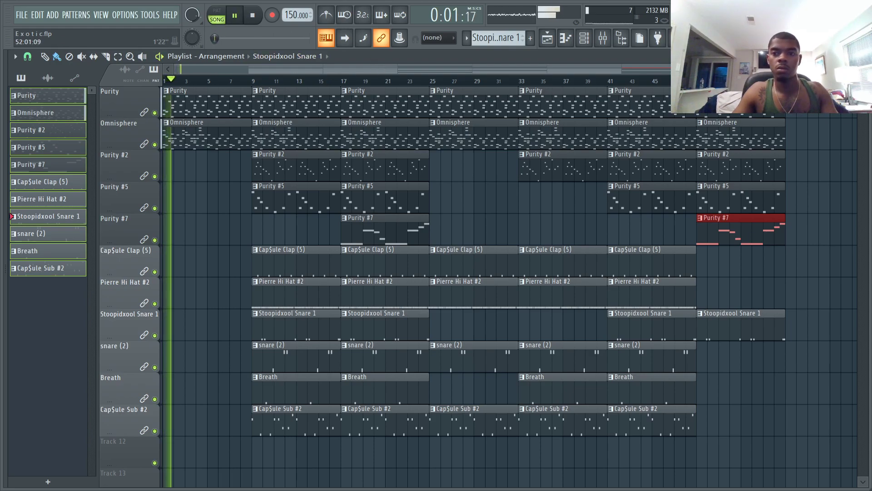
scroll(653, 220, down, 3)
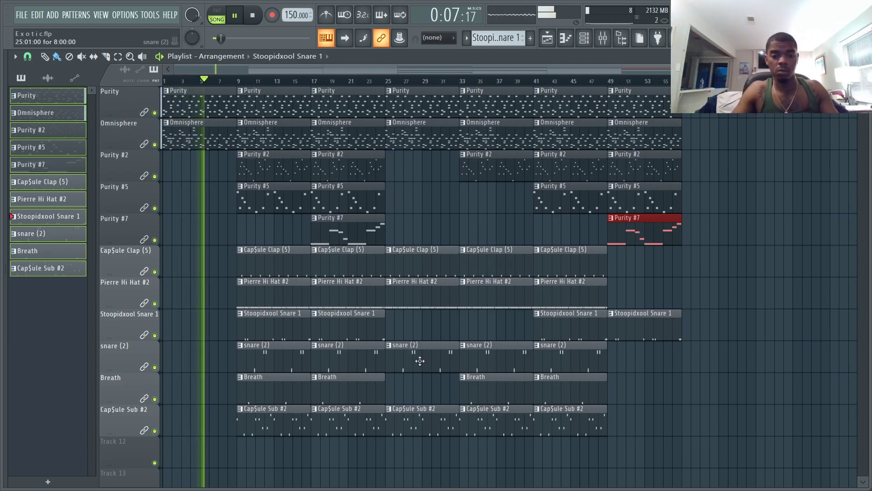
drag(410, 450, 407, 254)
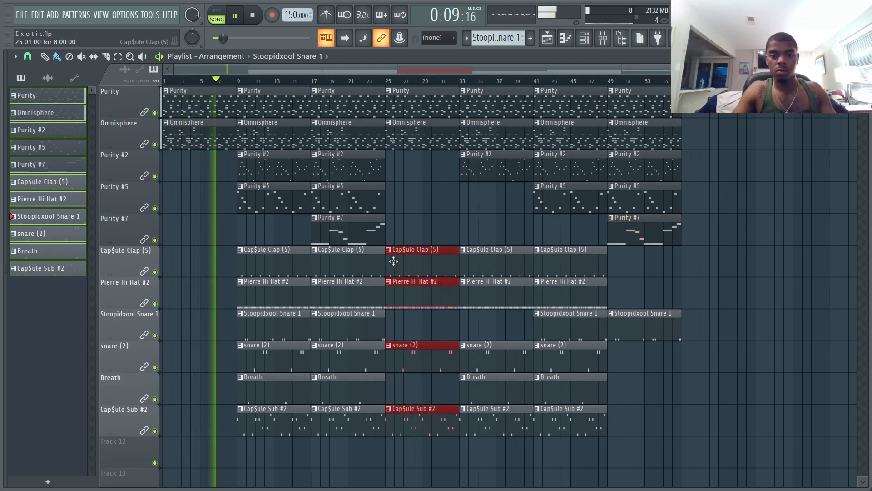
click(420, 457)
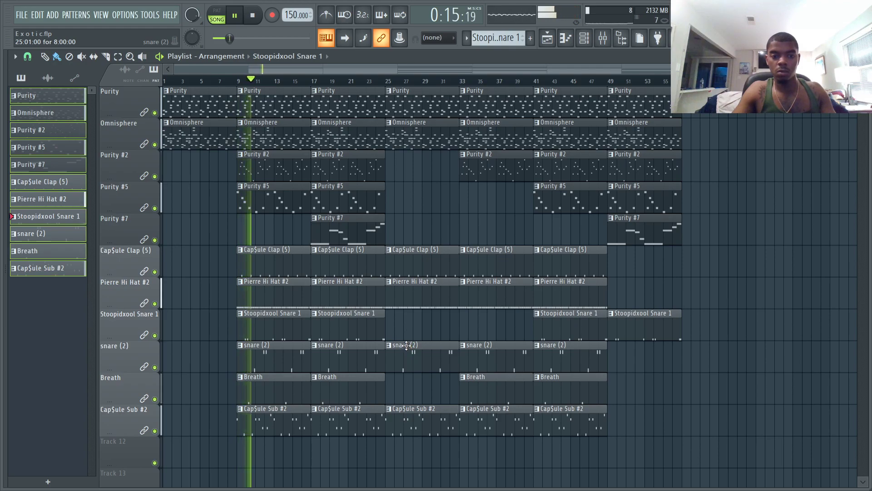
drag(212, 309, 260, 364)
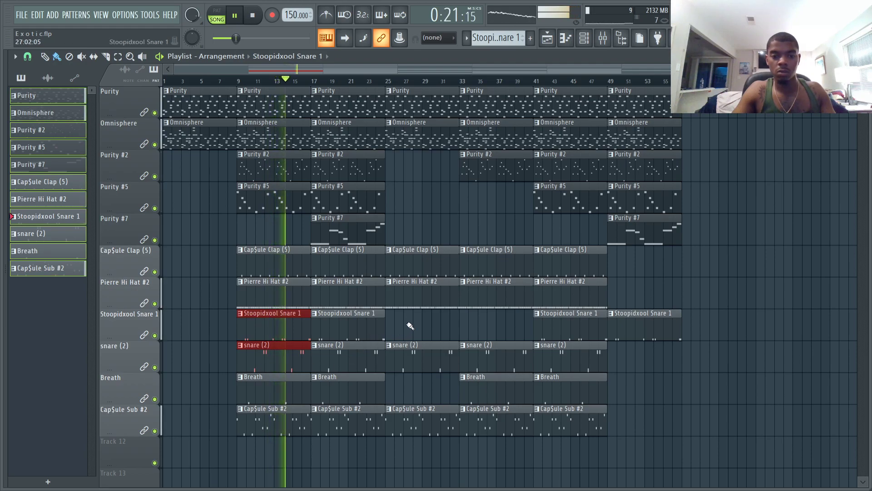
click(723, 327)
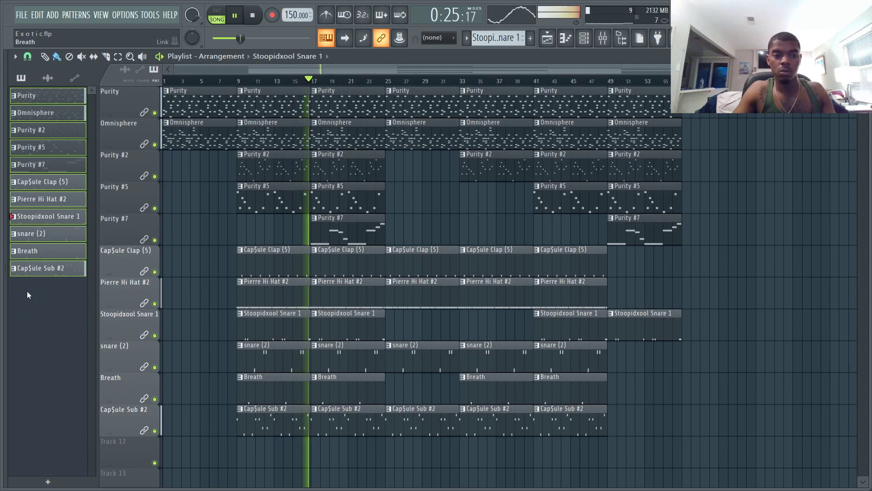
Collapse the Ba$$ and Packs folders in the browser and hide the browser again
key(alt+F8)
click(57, 125)
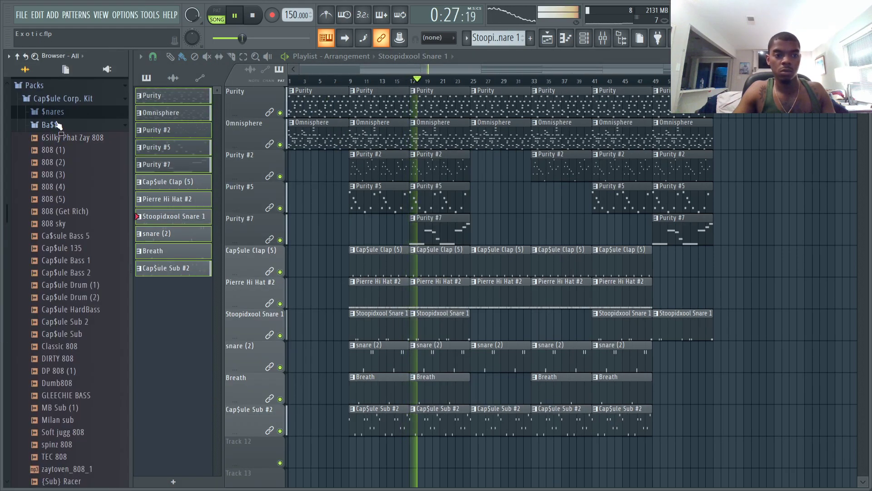
click(57, 125)
click(52, 87)
key(alt+F8)
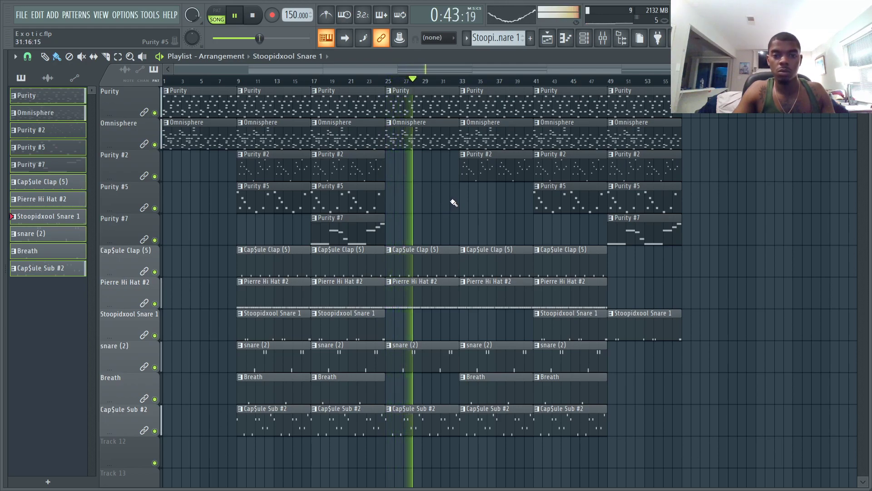
Trim the starts of the drum and Breath clips from bar 33 to 35 and bar 41 to 43, including Cap$ule Sub #2 only at bar 33
drag(437, 465, 441, 258)
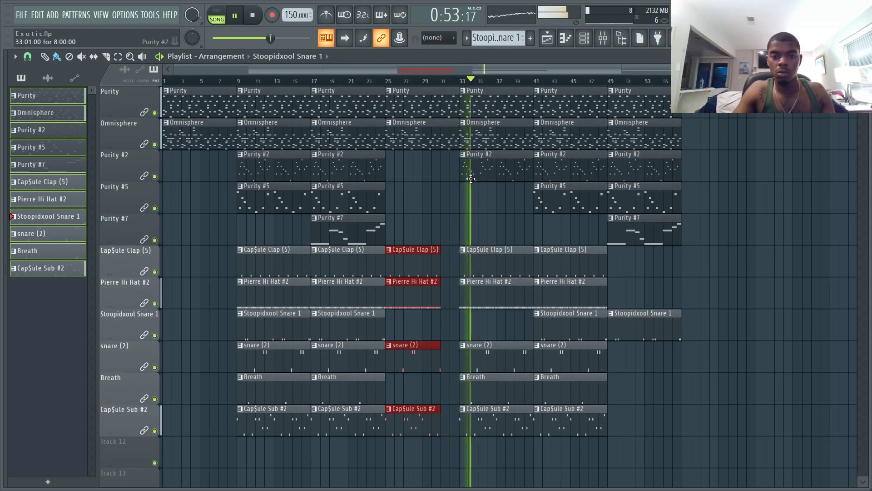
drag(440, 258, 455, 263)
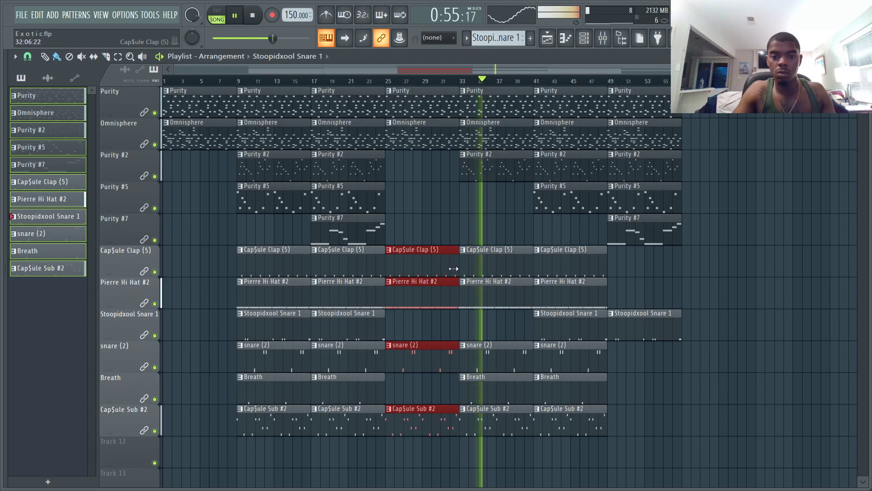
drag(462, 215, 478, 440)
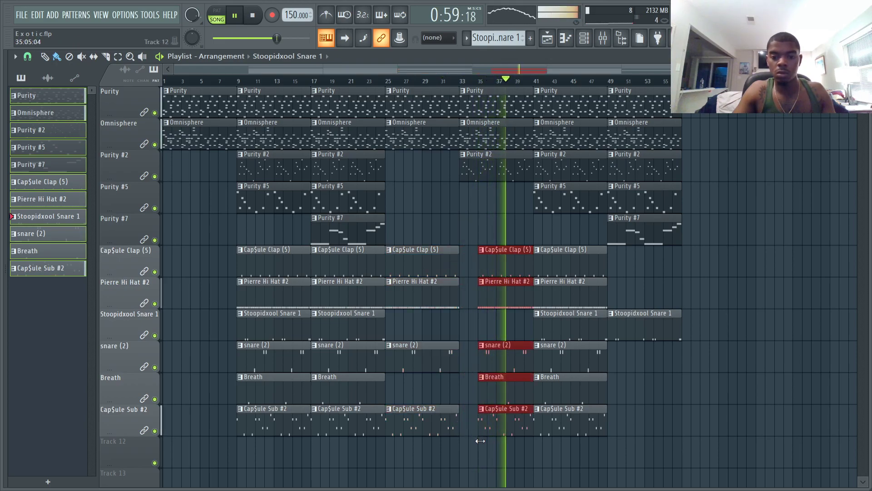
ctrl+click(691, 303)
drag(552, 393, 541, 268)
drag(534, 343, 553, 343)
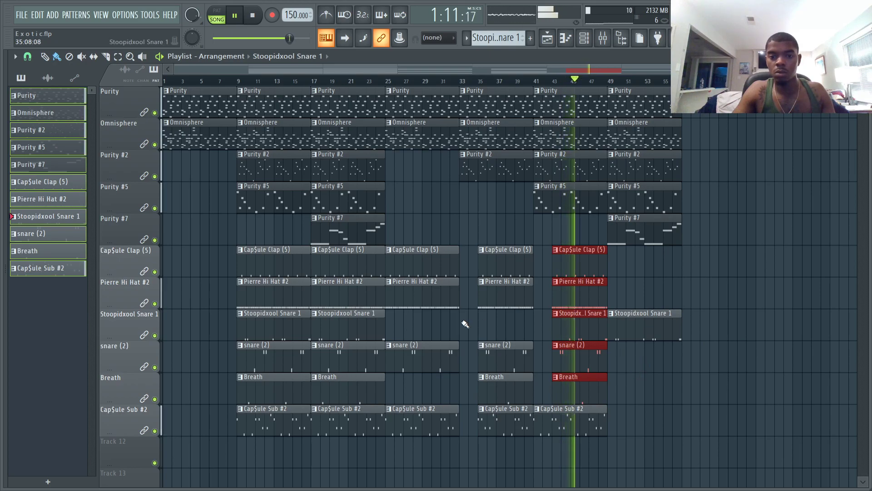
Duplicate all playlist clips from bar 9 onward so the copies start at bar 57
drag(248, 464, 655, 98)
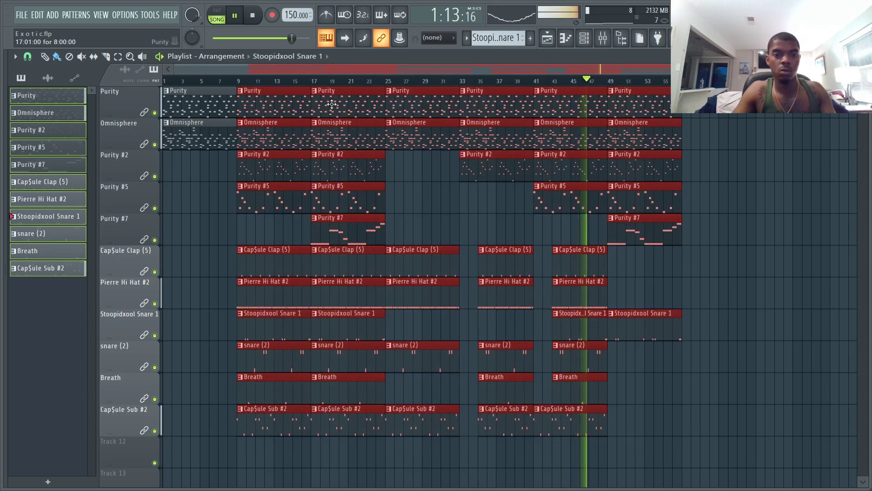
key(ctrl+b)
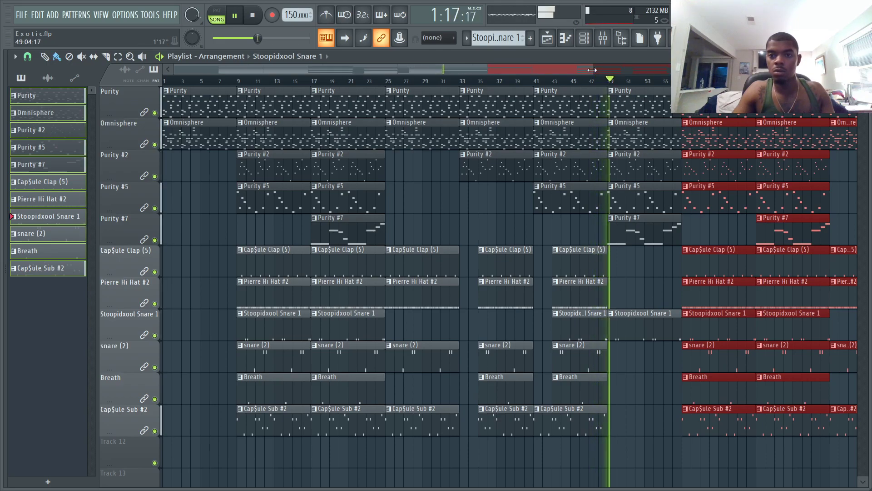
scroll(609, 77, down, 4)
drag(817, 69, 843, 69)
ctrl+click(821, 241)
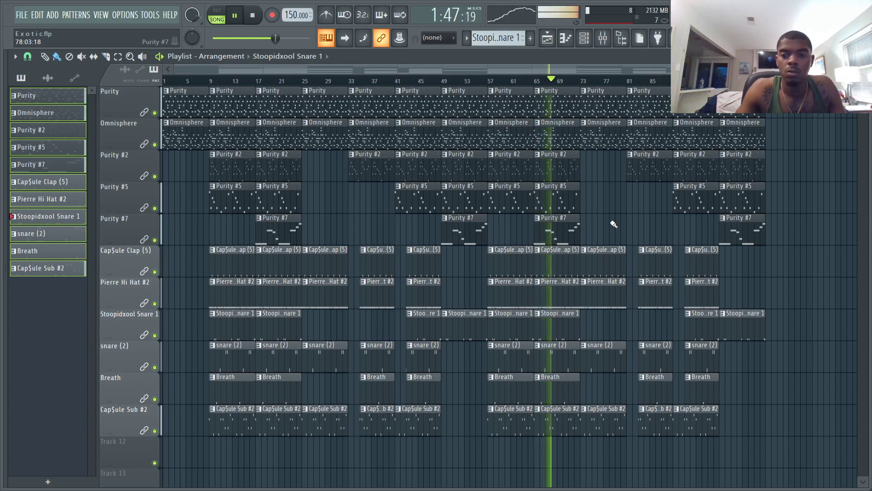
Duplicate the bar 97 melody clips, including Omnisphere, Purity #2, Purity #5 and Purity #7, to bar 105
drag(754, 275, 727, 119)
key(ctrl+b)
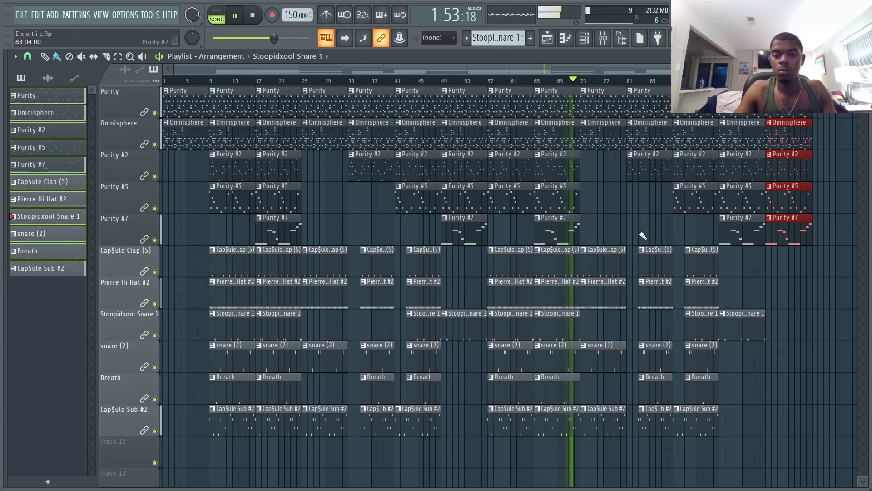
click(627, 235)
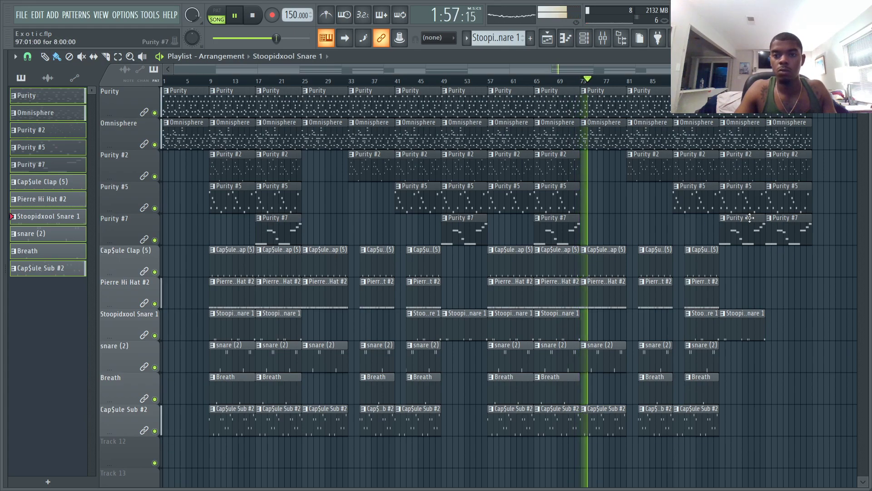
key(alt+F8)
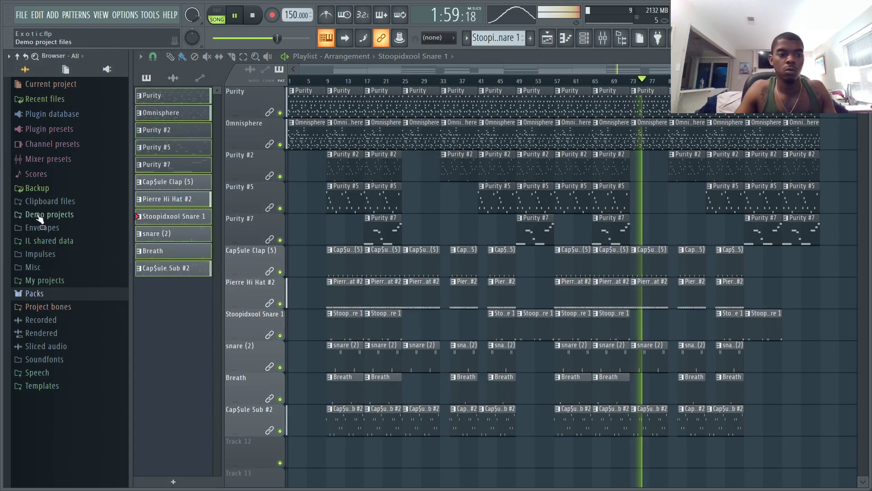
click(52, 114)
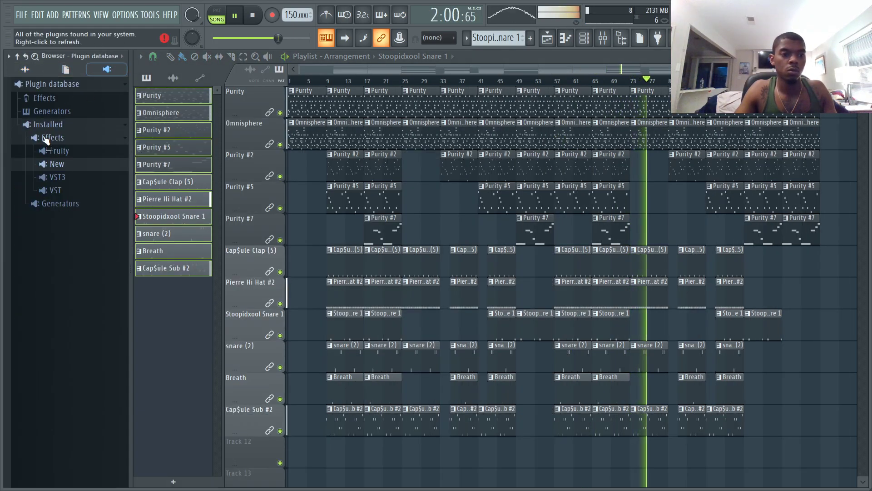
click(52, 111)
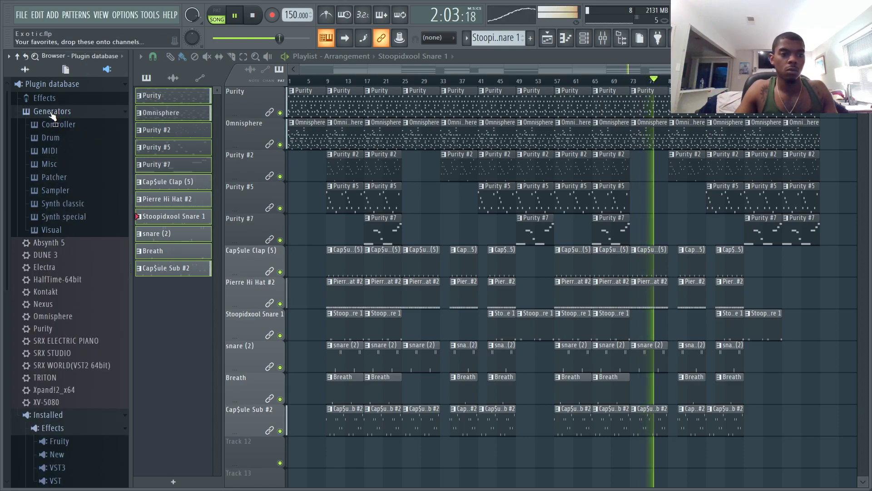
click(52, 111)
click(25, 69)
Add the MilanMakesBeats. Tag. sample from the Cap$ule Corp. Kit's Tag$ folder to Track 12 at bar 2
click(34, 293)
click(54, 308)
scroll(77, 232, down, 3)
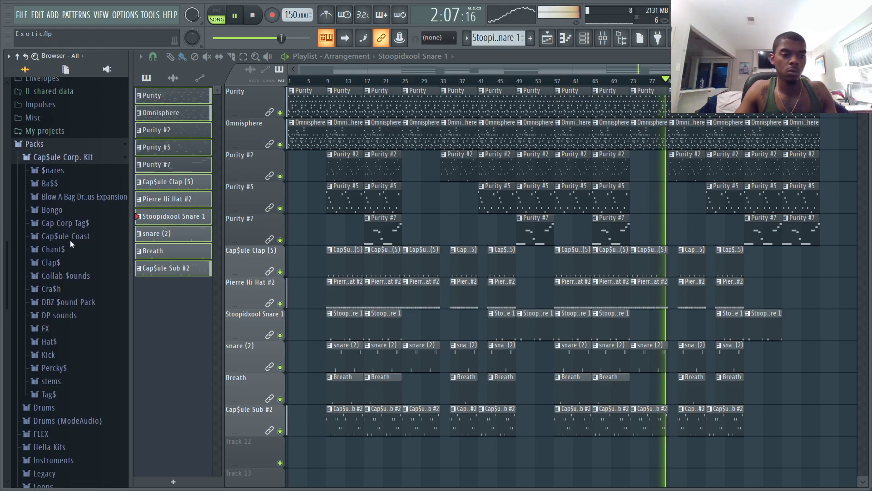
click(48, 393)
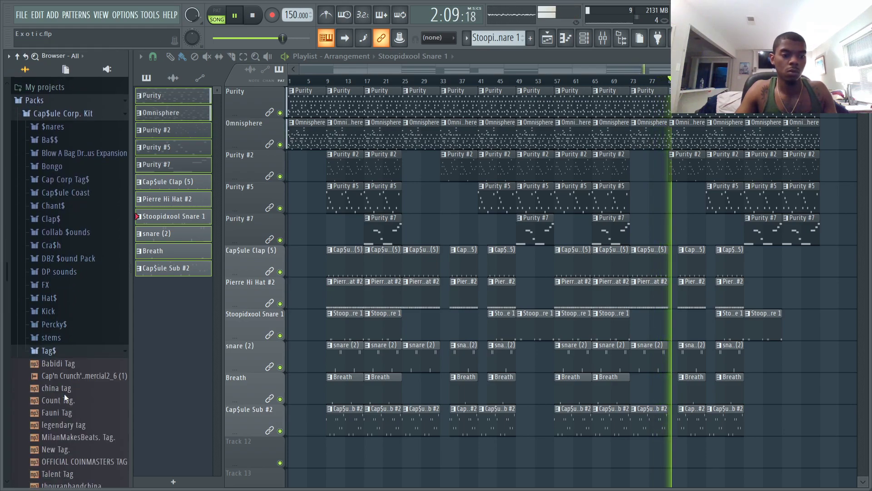
scroll(86, 361, down, 6)
drag(104, 344, 174, 363)
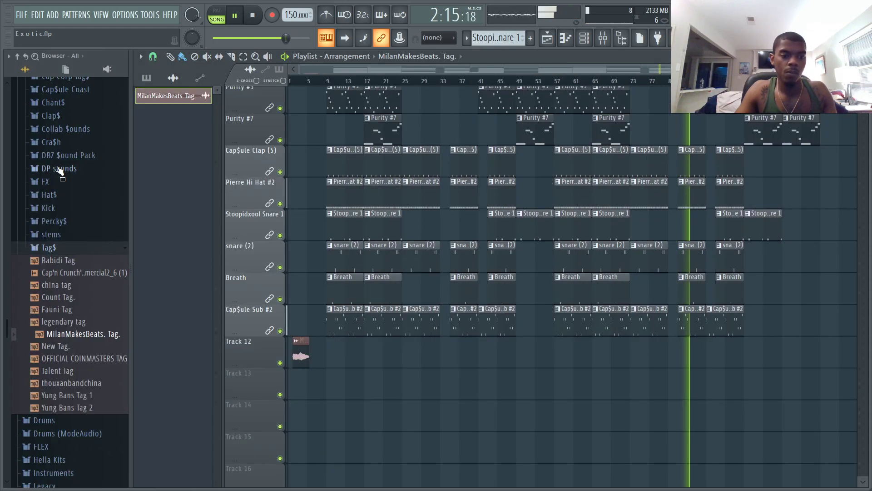
Add the Capsule tag sample from the Cap Corp Tag$ folder to Track 13 at bar 35
click(62, 245)
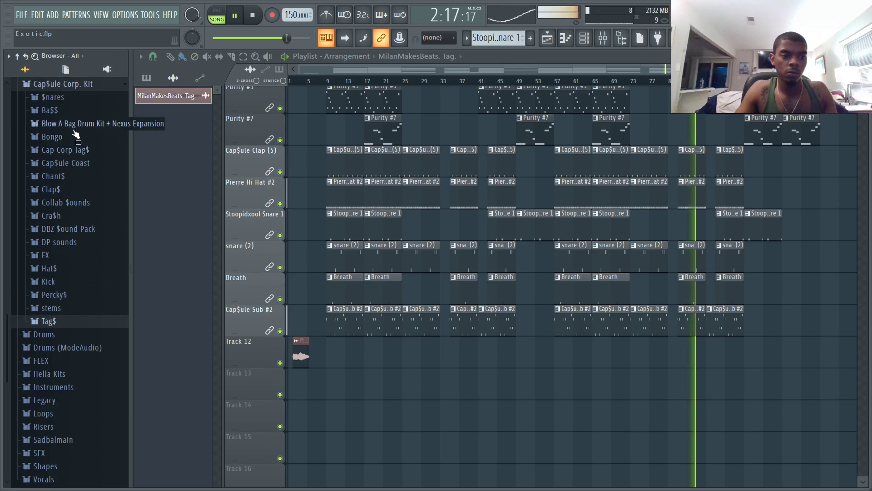
click(90, 150)
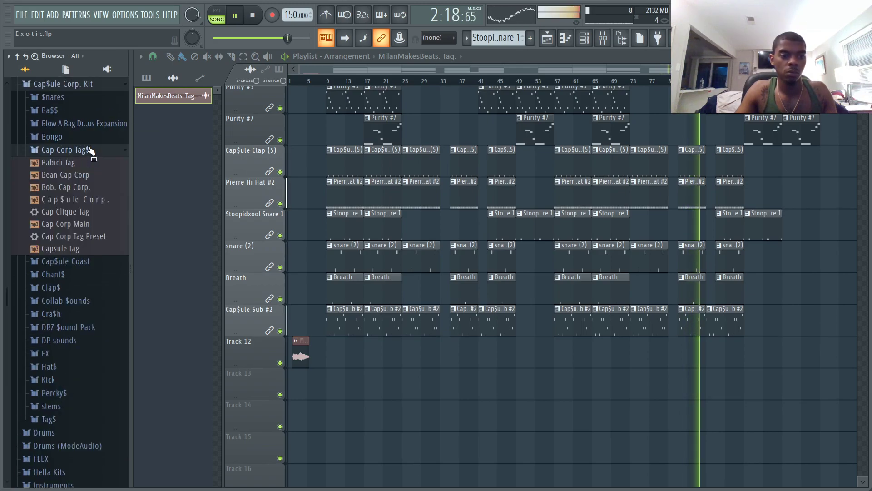
click(85, 262)
click(85, 262)
click(78, 250)
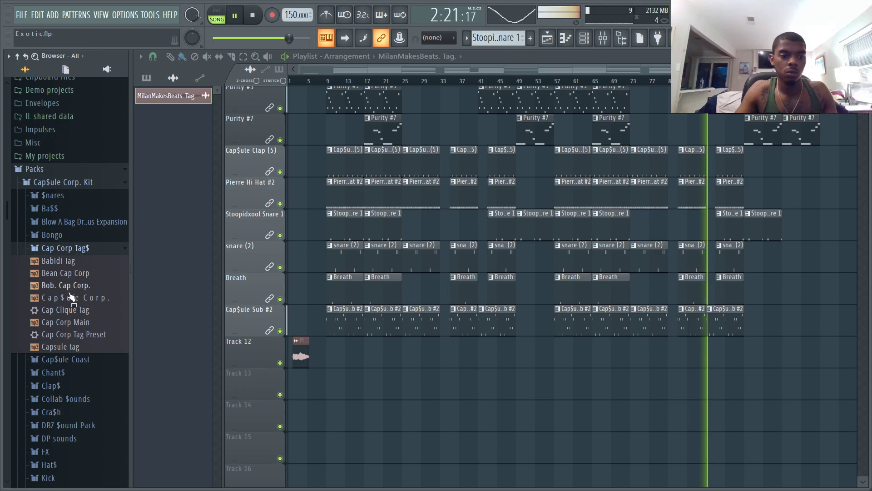
drag(58, 353, 360, 393)
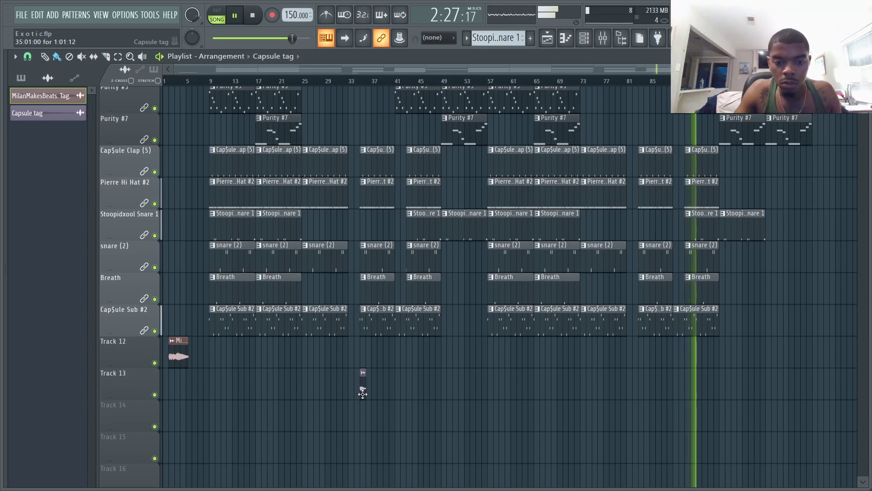
Check the Capsule tag channel settings and place a second Capsule tag clip on Track 13 at bar 83
double_click(363, 393)
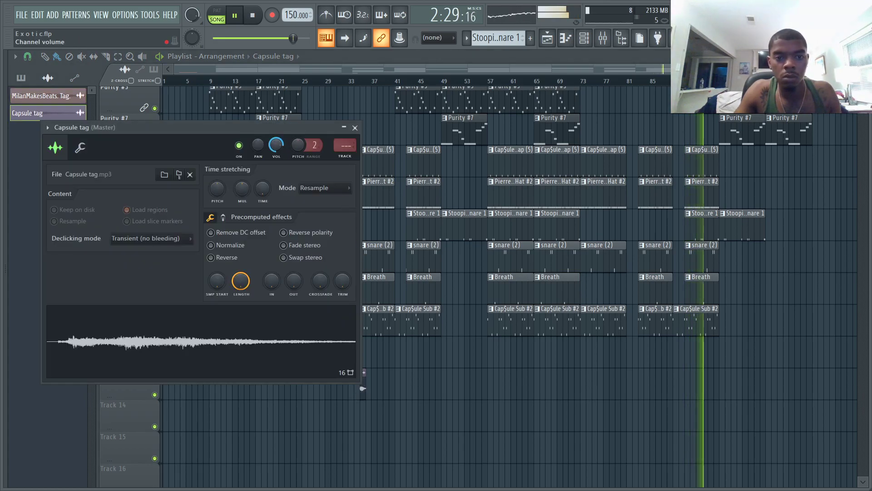
click(354, 128)
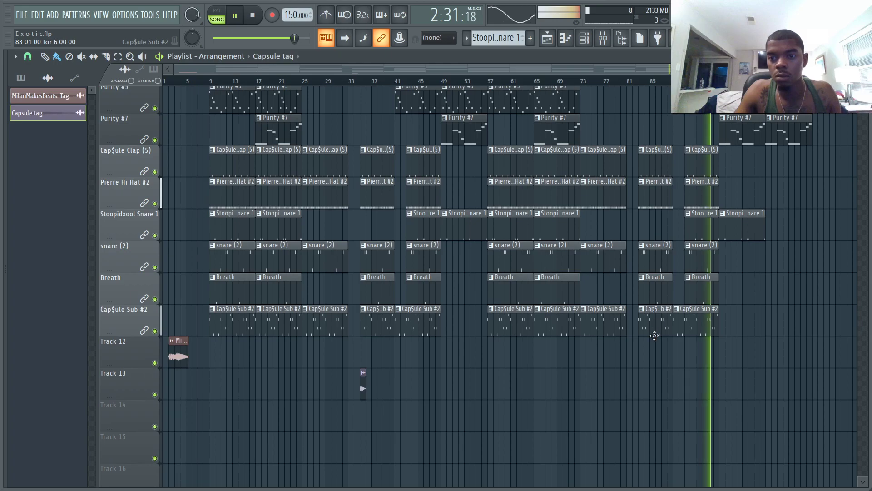
click(644, 378)
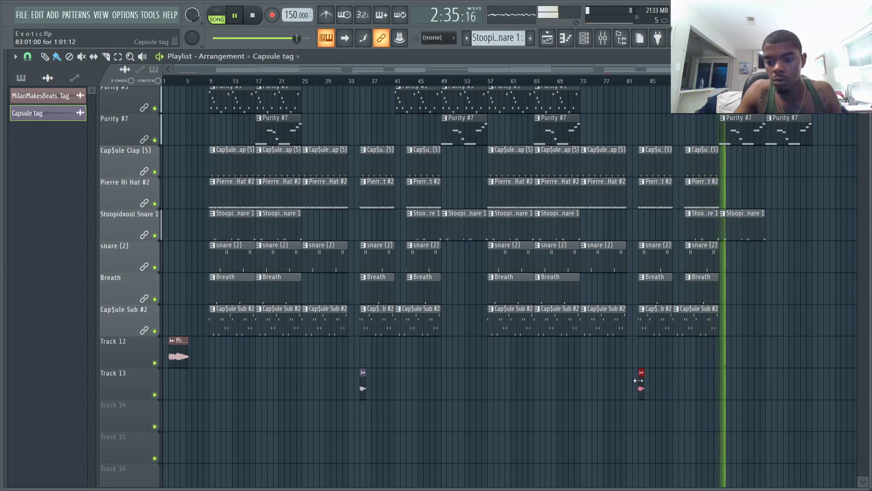
Add the Cap$ule Corp. sample from the Cap Corp Tag$ folder to the playlist at bar 1 on Track 12
mouse_move(7, 267)
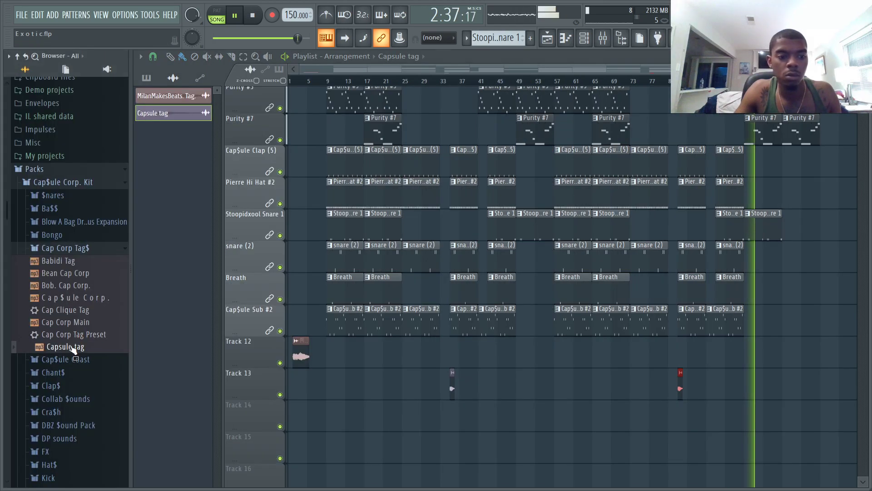
drag(68, 298, 161, 321)
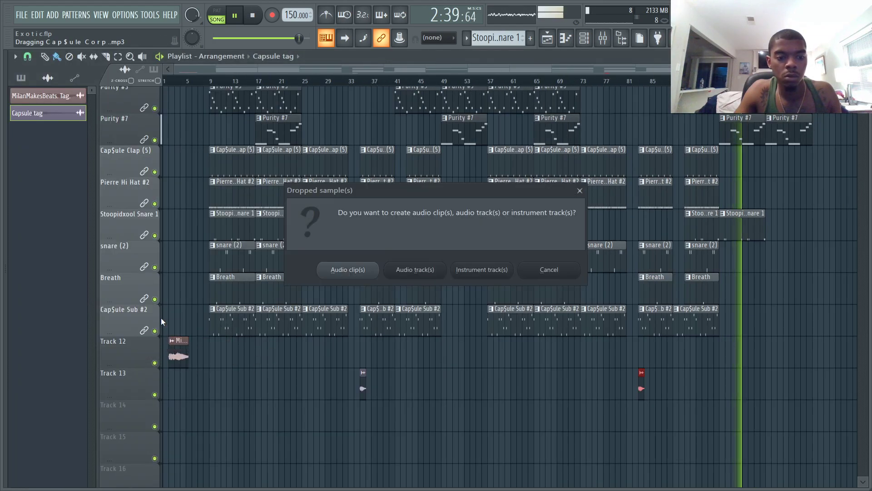
click(580, 190)
mouse_move(2, 282)
drag(64, 302, 159, 360)
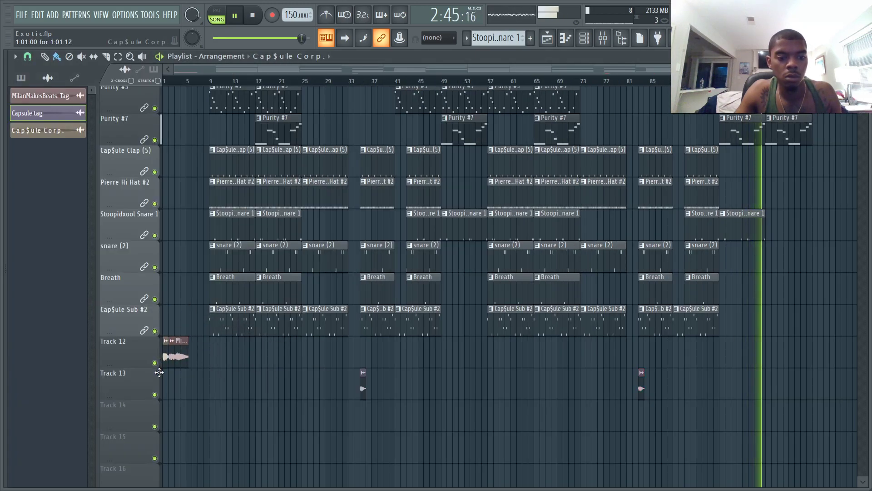
Duplicate the Stoopidxool Snare 1 clip from bar 97 to bar 105
click(743, 233)
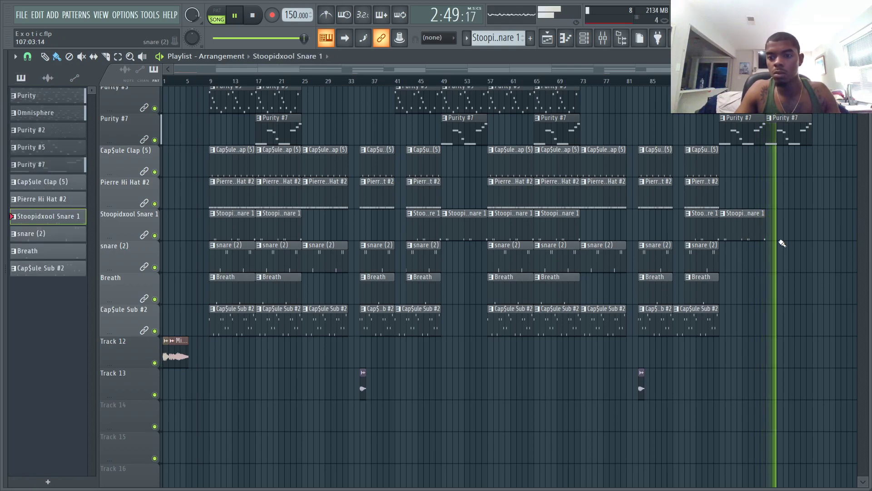
click(752, 237)
key(ctrl+b)
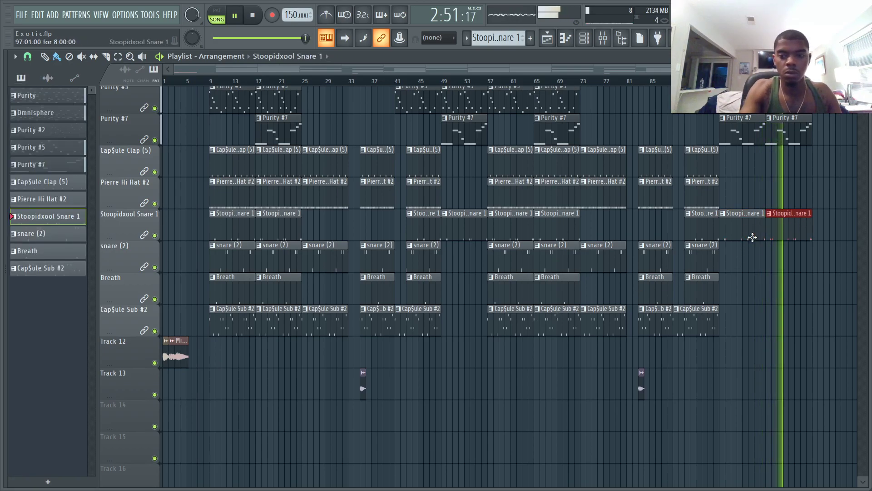
Extend the snare (2) track with full eight-bar clips at bars 97 and 105
click(698, 254)
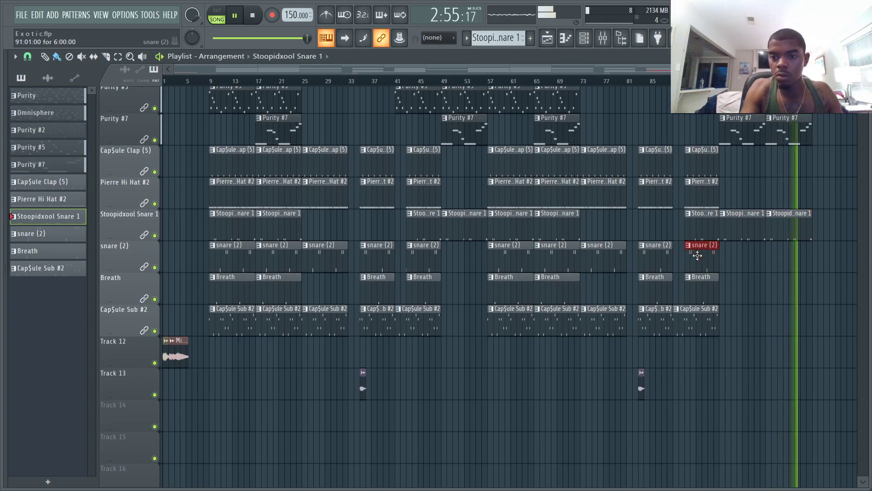
click(725, 267)
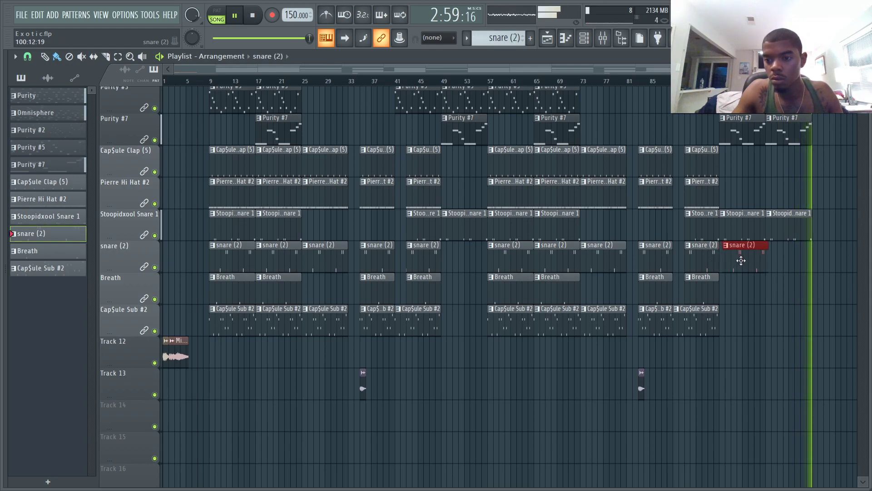
click(776, 255)
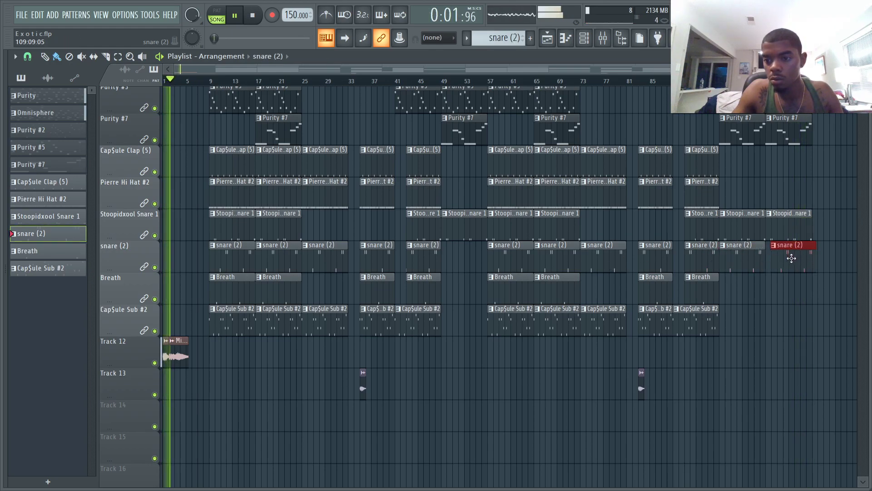
Lower the channel volume of the two tag samples at bar 1 on Track 12, the producer tag to 69% and Cap$ule Corp. to 54%
double_click(177, 353)
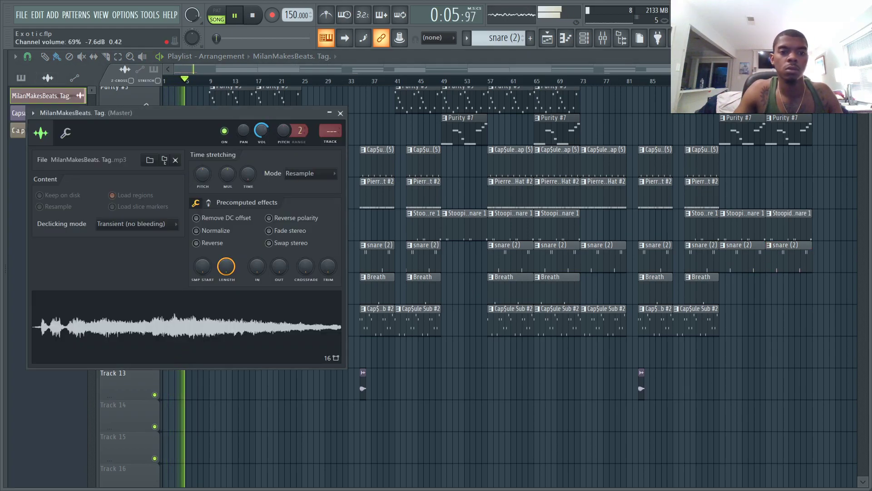
click(340, 113)
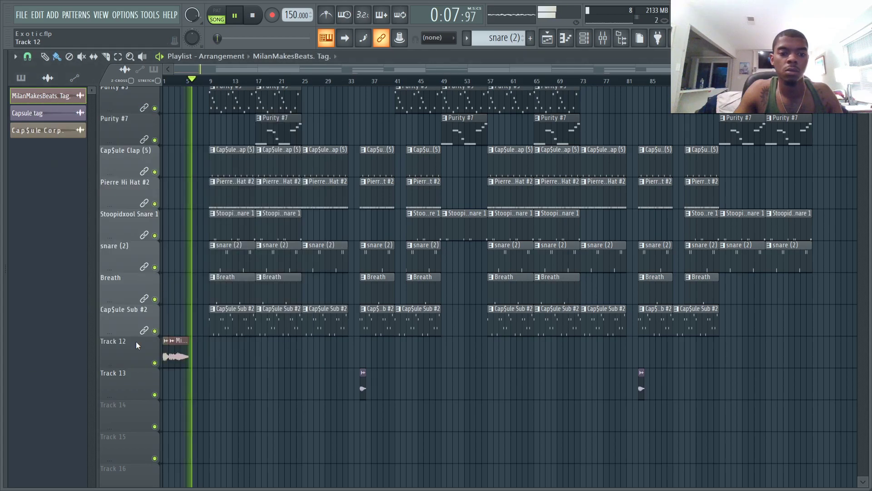
double_click(171, 354)
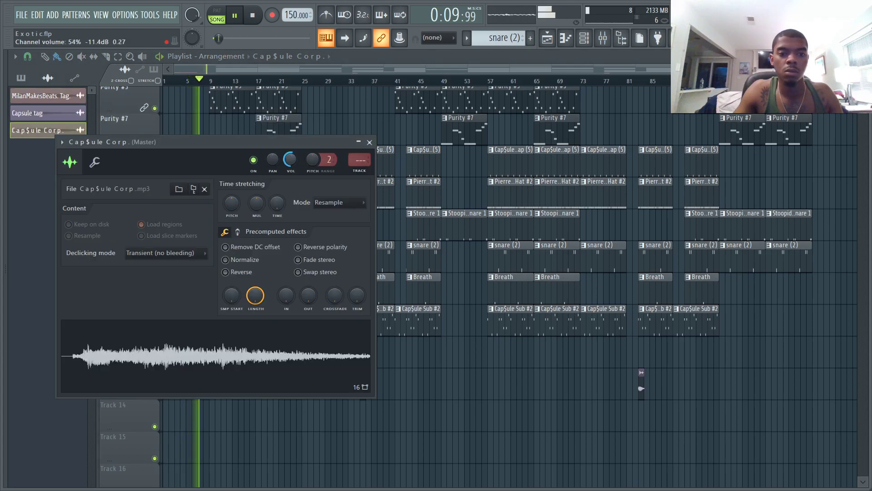
click(370, 143)
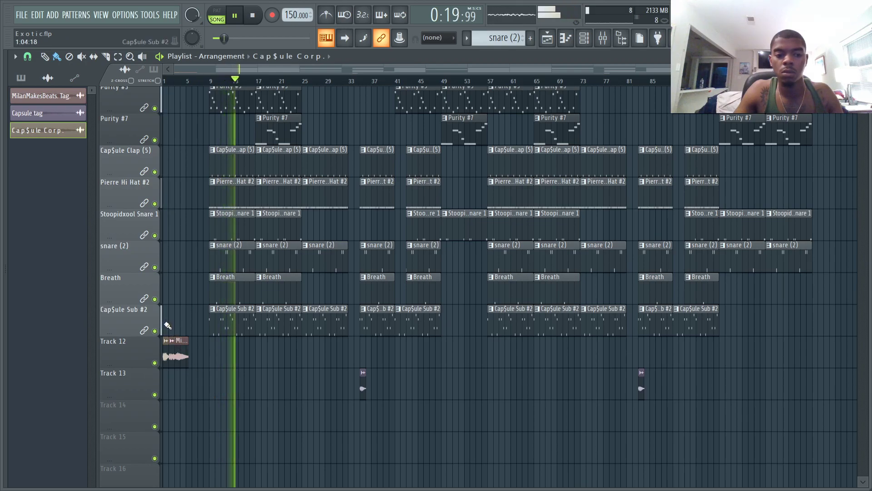
Add Cap$ule Sub #2 clips at bar 1 and bar 105, playing the song from the start
click(210, 332)
click(165, 330)
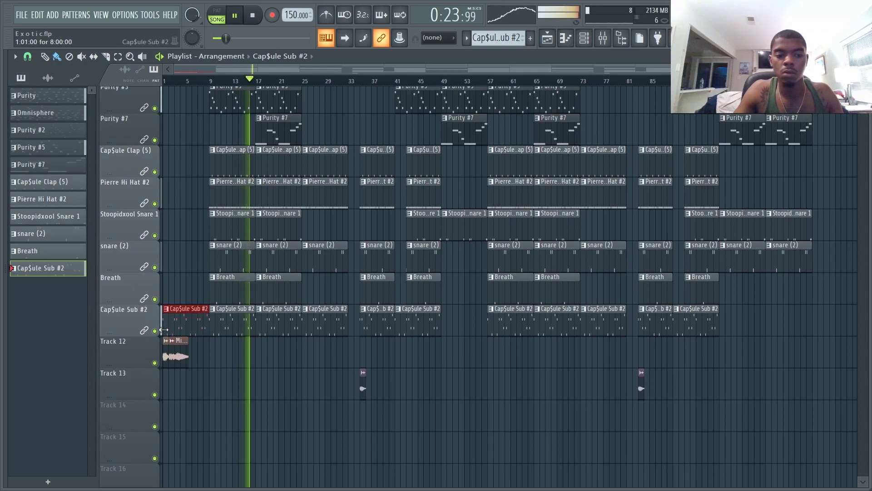
drag(165, 80, 146, 86)
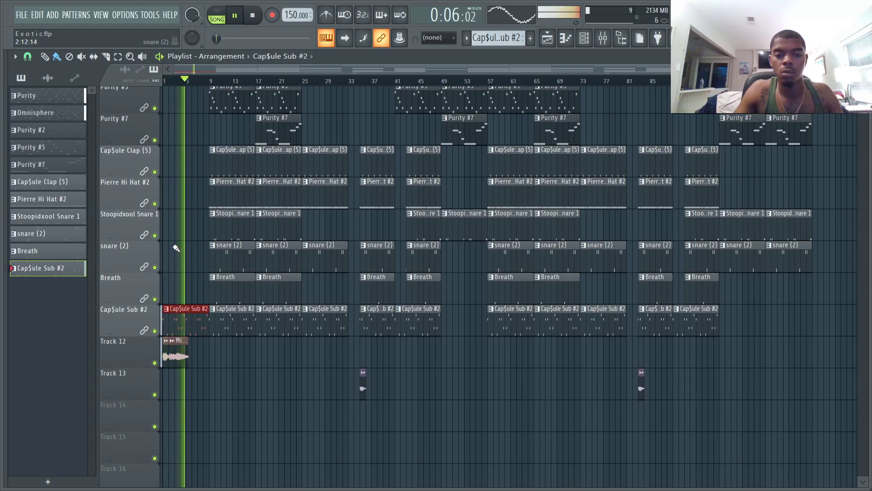
click(770, 333)
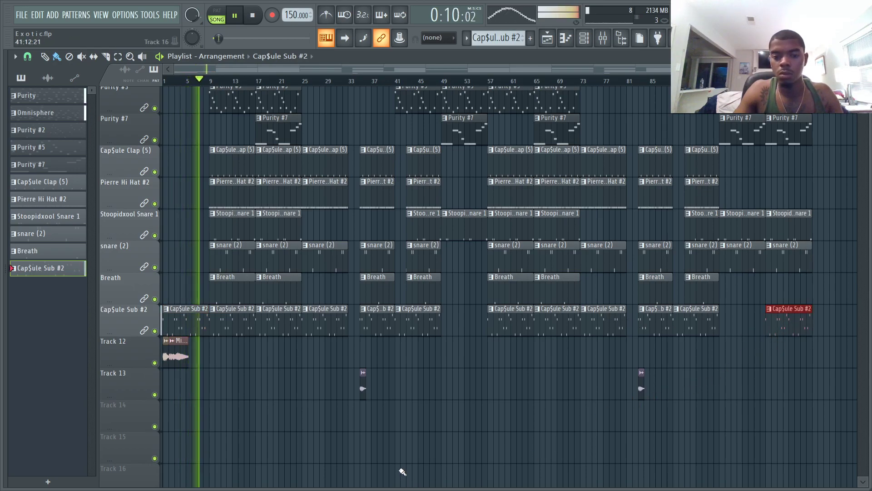
Add the Crash 1 sample from the Cra$h folder to Track 14 at bar 9 and check its channel settings
mouse_move(2, 223)
click(45, 252)
scroll(62, 279, down, 2)
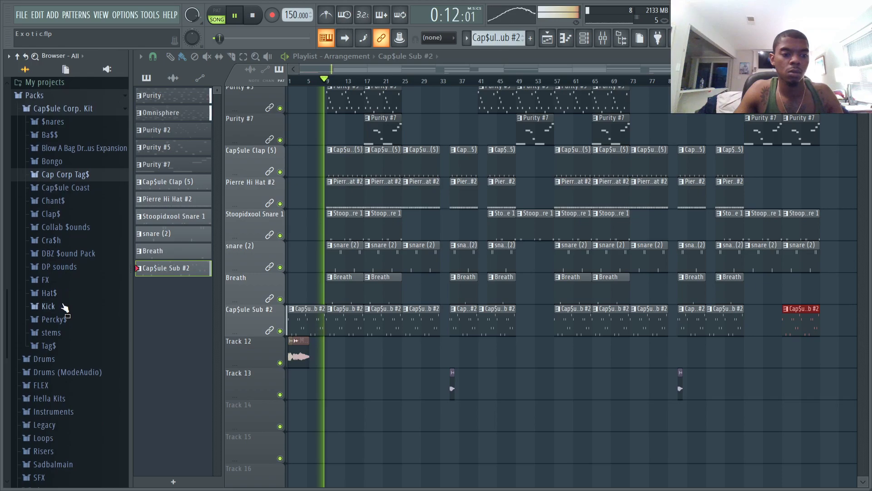
click(63, 240)
click(70, 277)
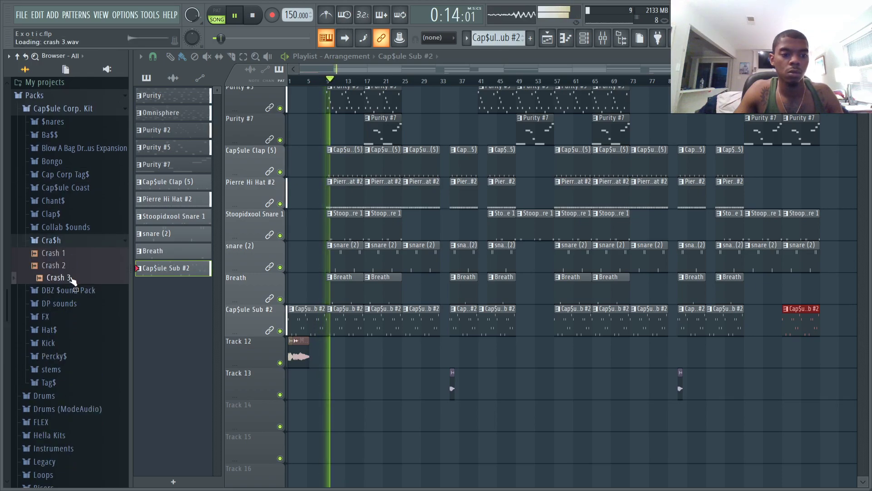
drag(51, 252, 211, 405)
double_click(212, 405)
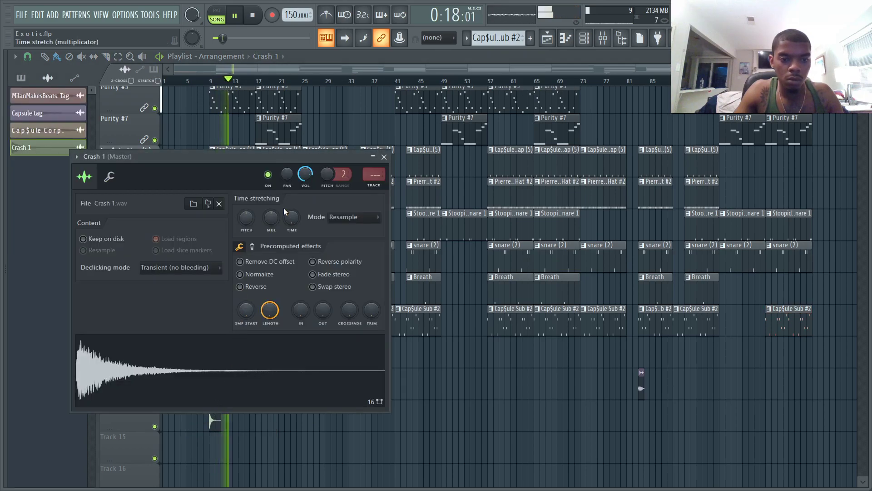
click(384, 157)
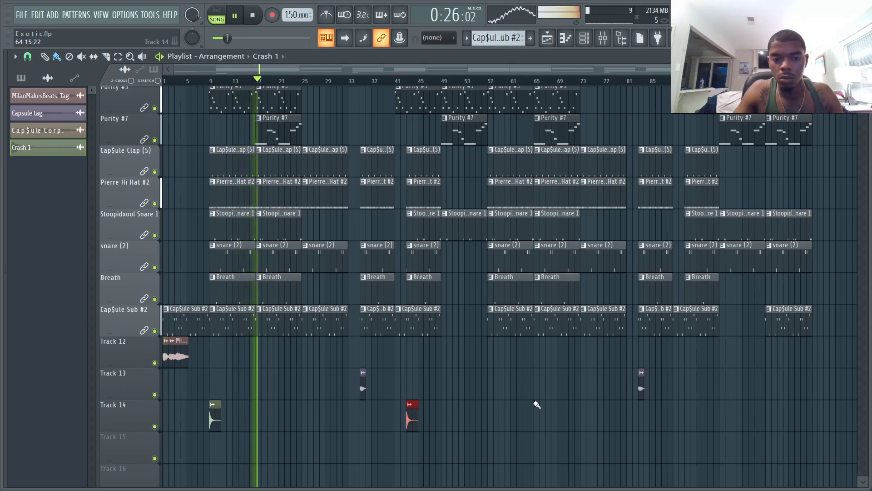
Place further Crash 1 clips on Track 14 at bars 43, 57 and 91
click(493, 415)
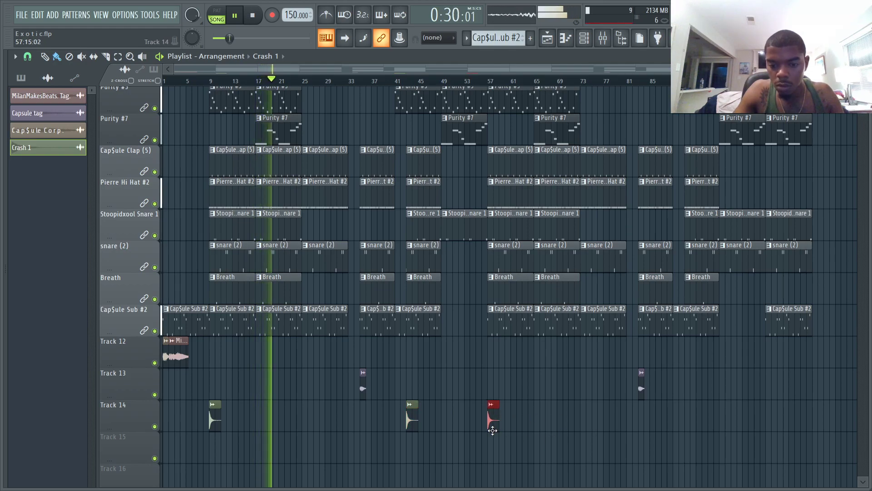
click(677, 414)
drag(677, 416, 680, 416)
right_click(682, 418)
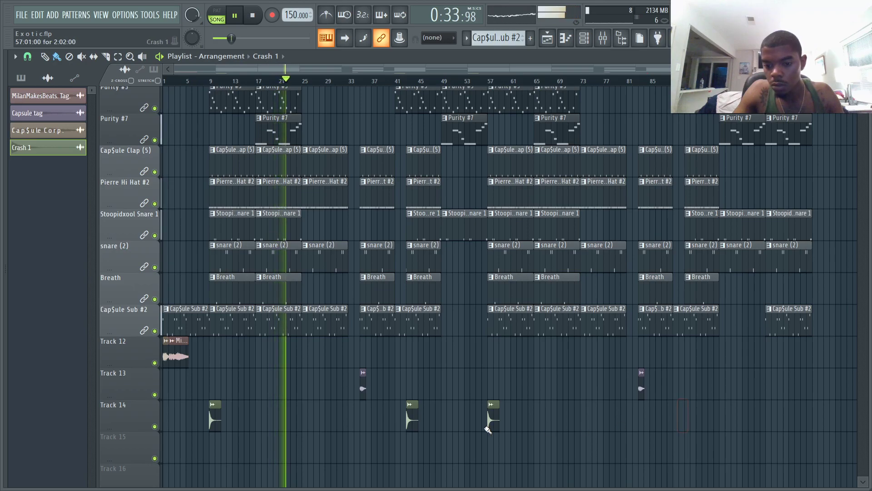
click(696, 390)
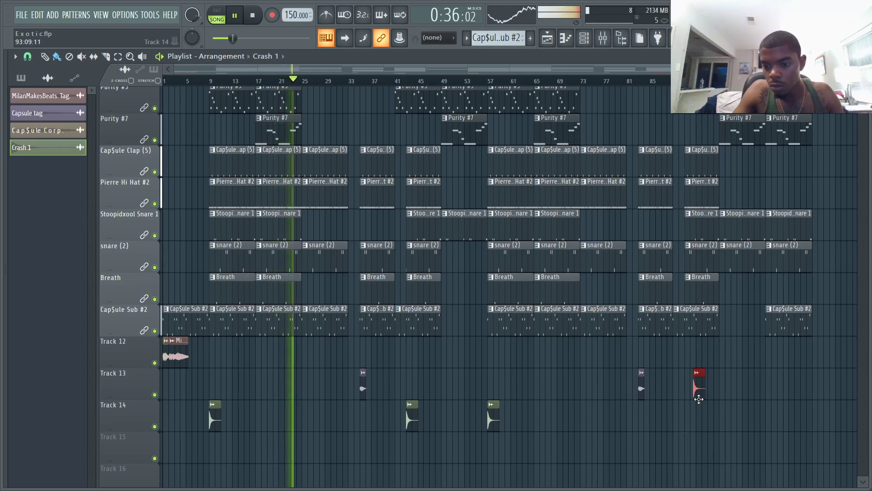
drag(696, 398, 690, 429)
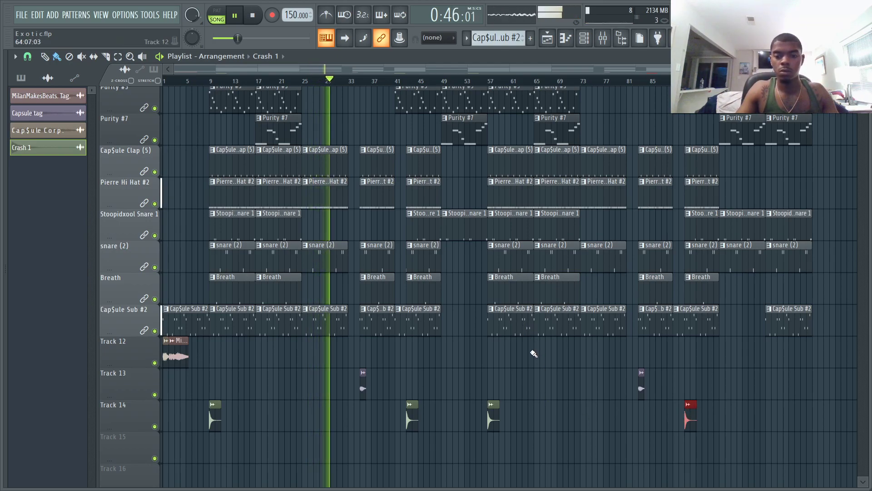
Look over the full arrangement and save the project
scroll(456, 376, up, 3)
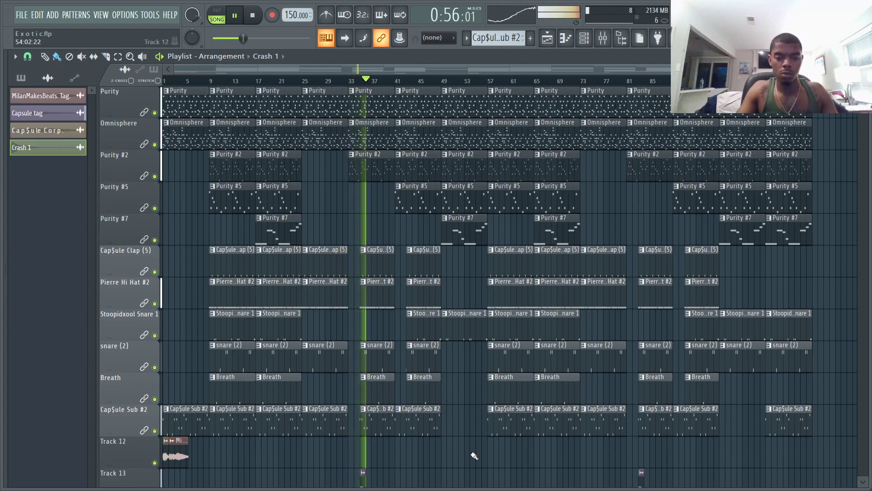
scroll(472, 450, down, 2)
click(22, 16)
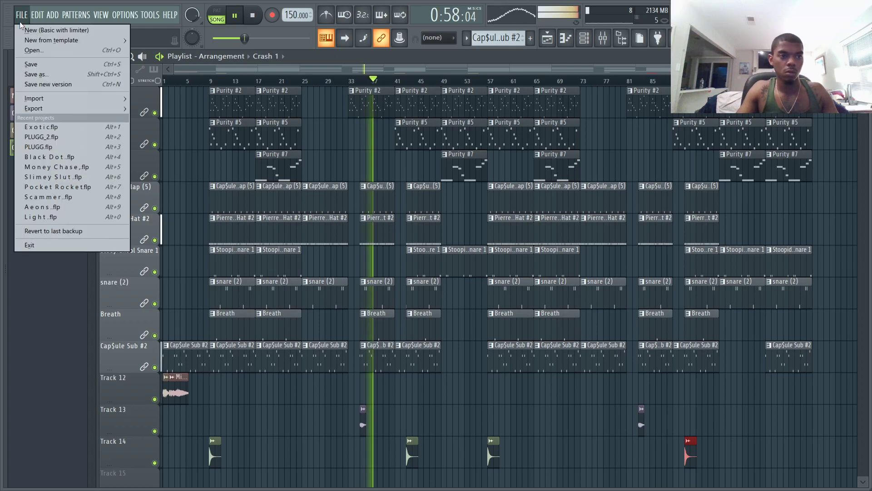
click(38, 66)
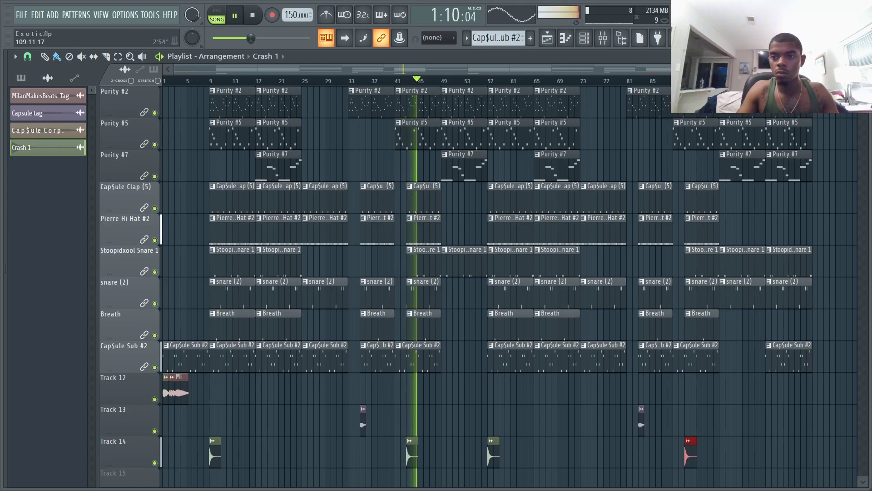
Listen to the transition from bar 40 into the crash at bar 43 and check the Crash 1 channel volume
drag(802, 69, 415, 145)
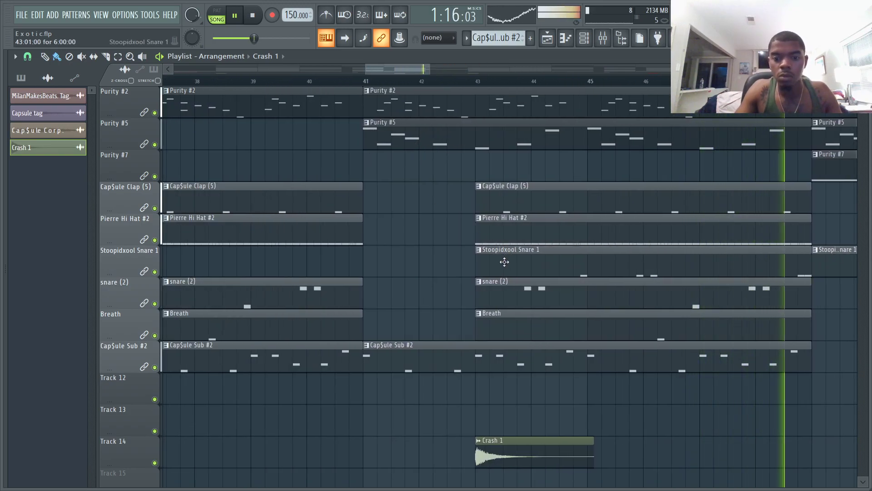
click(335, 74)
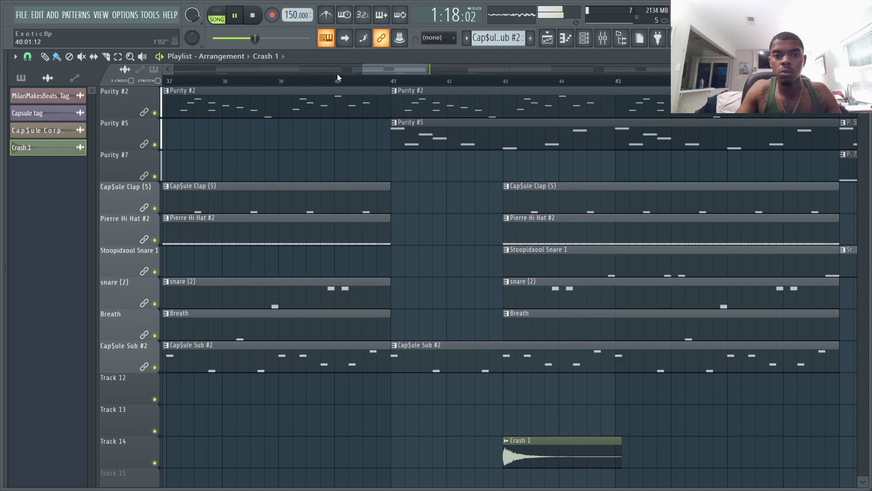
click(337, 73)
click(361, 82)
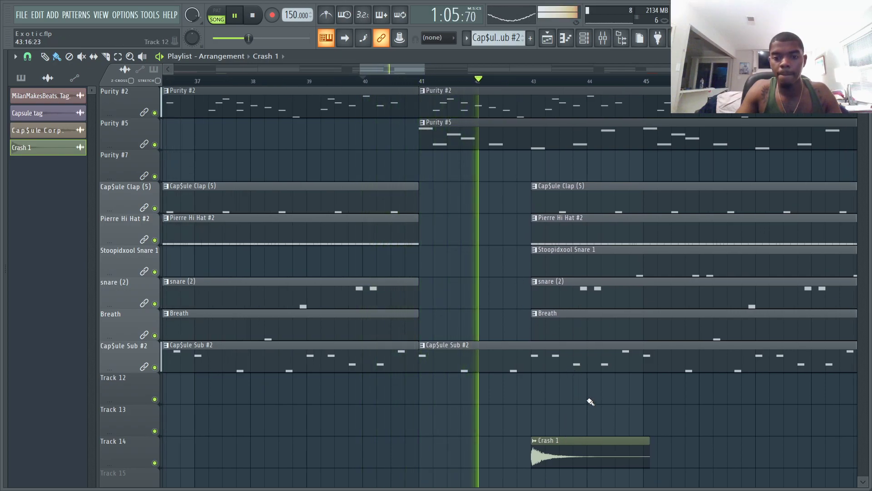
double_click(562, 452)
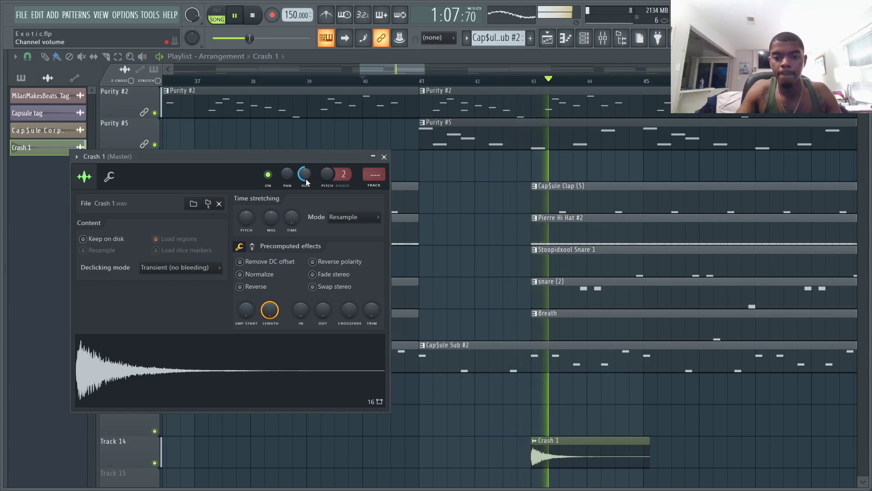
click(383, 156)
key(space)
key(space)
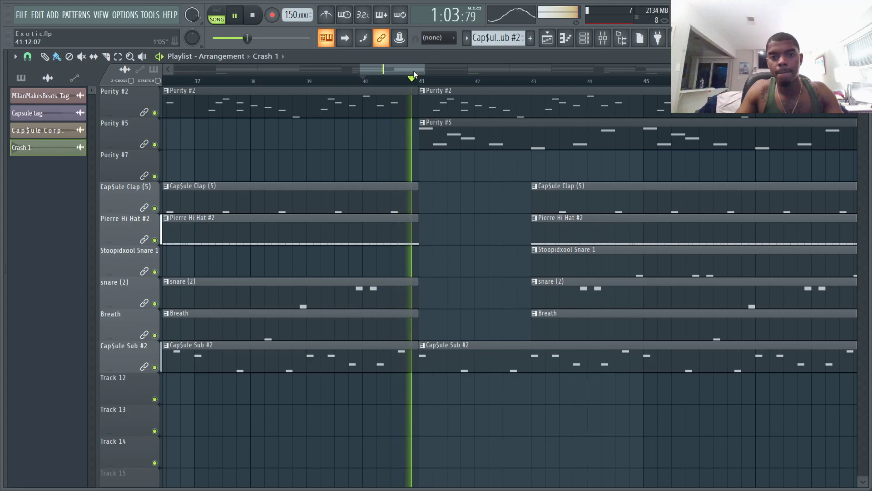
Delete the Crash 1 clips from Track 14 and save the project
drag(418, 71, 135, 73)
drag(239, 70, 716, 72)
right_click(547, 454)
right_click(773, 455)
right_click(223, 454)
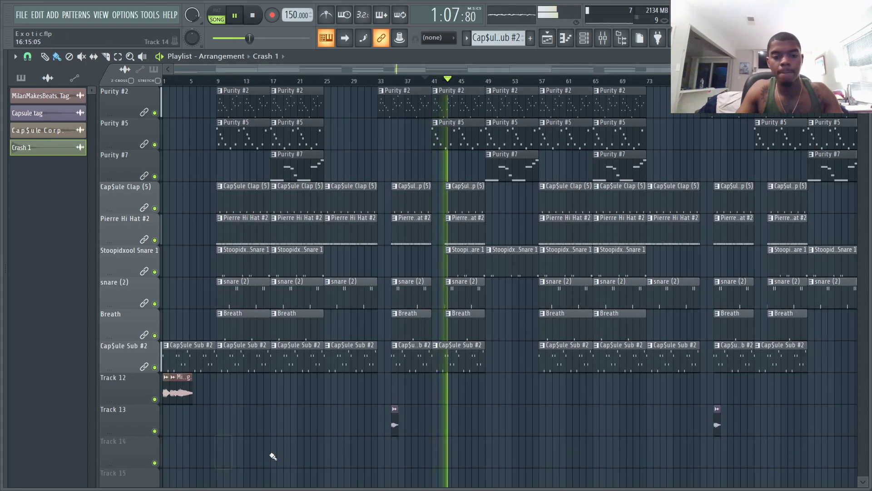
click(21, 15)
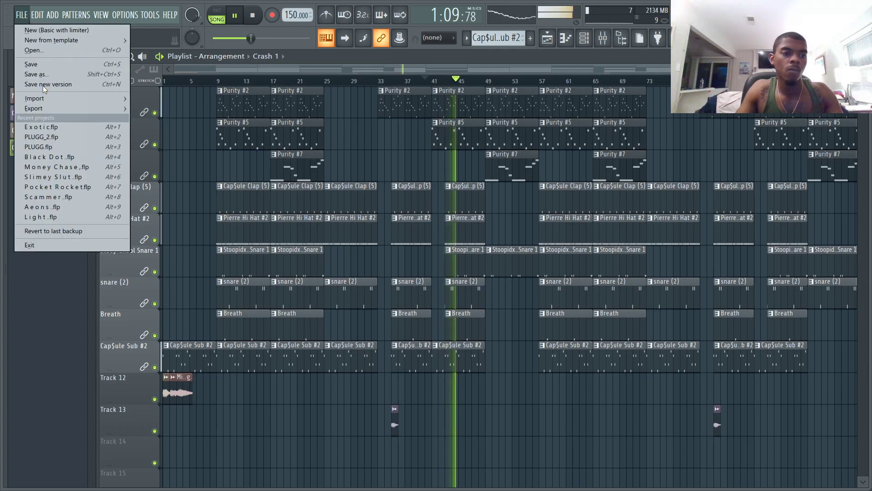
click(38, 68)
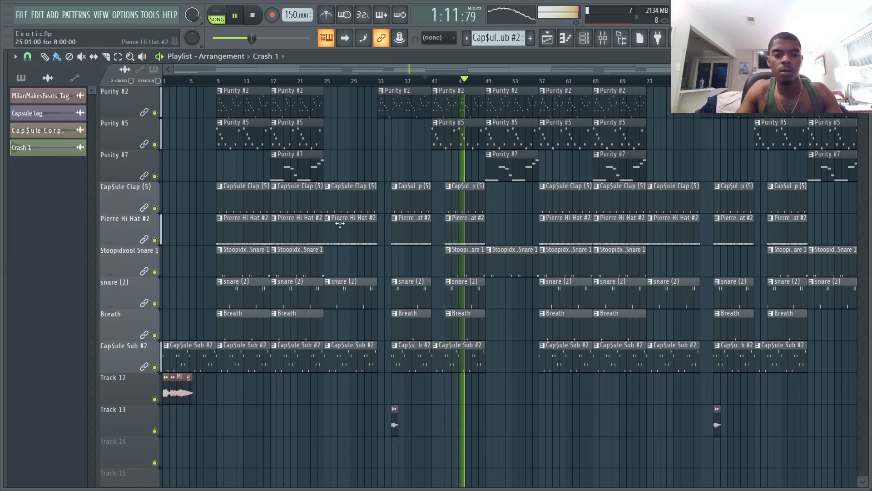
Delete the Purity #7 clips at bars 49 and 97, play back from around bar 46, and save the project
scroll(409, 221, up, 2)
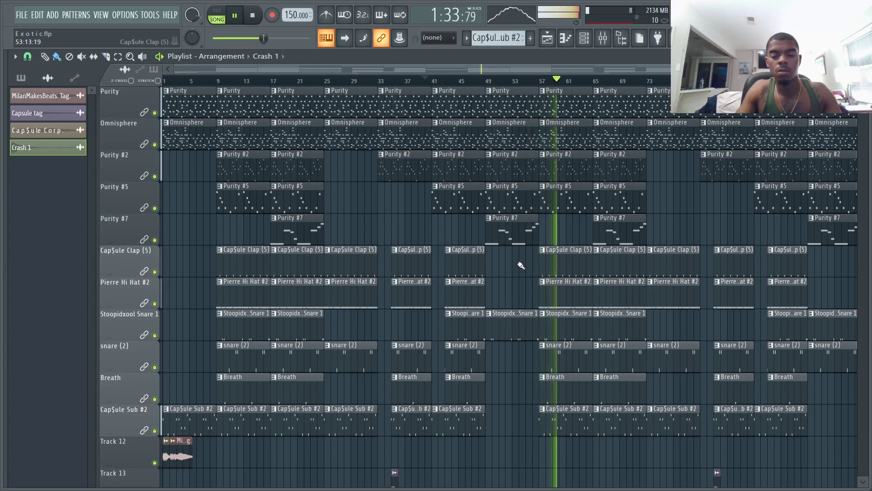
right_click(512, 234)
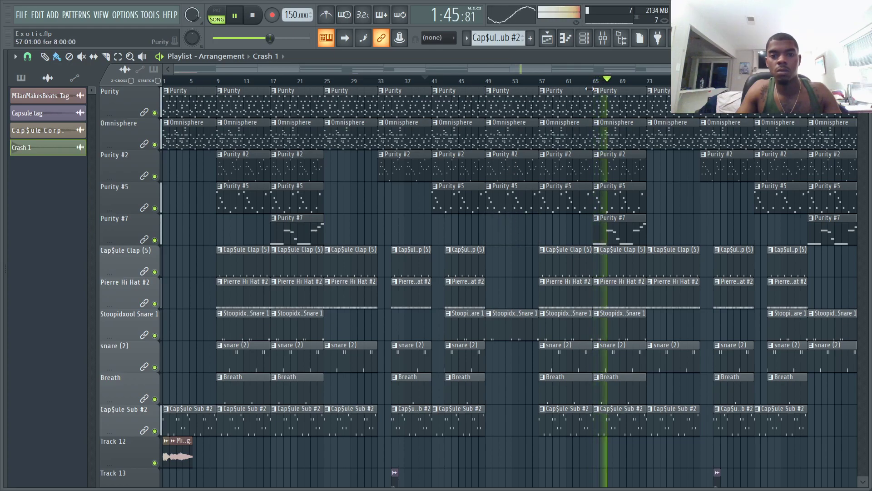
scroll(711, 133, down, 2)
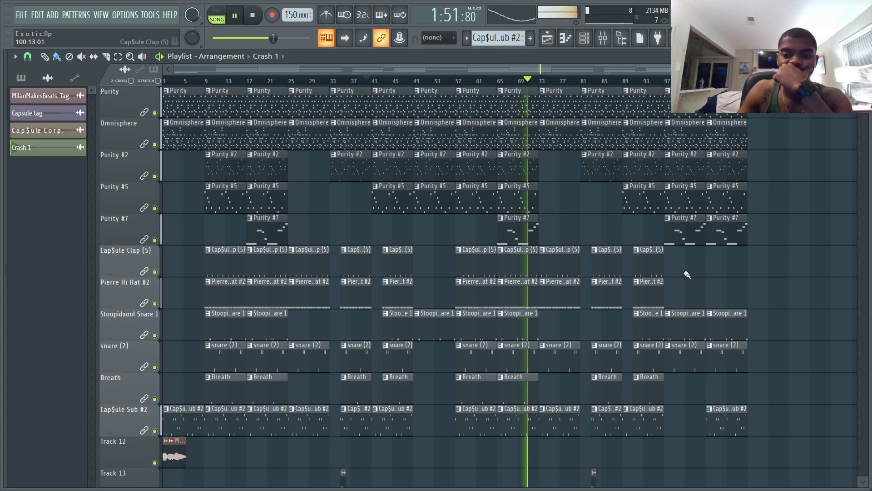
right_click(688, 241)
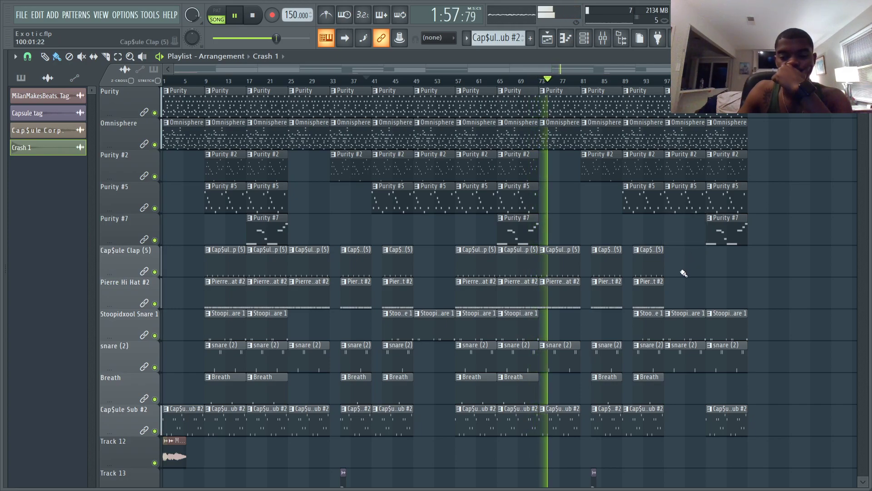
click(401, 82)
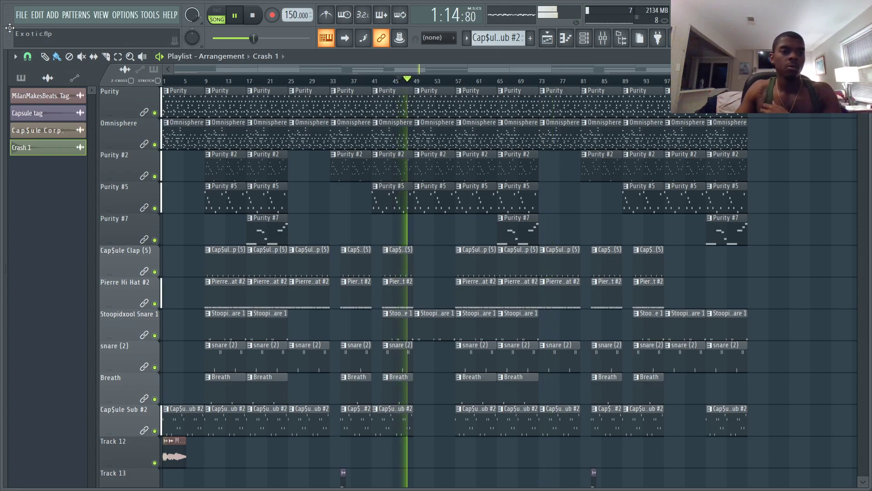
click(22, 15)
click(33, 64)
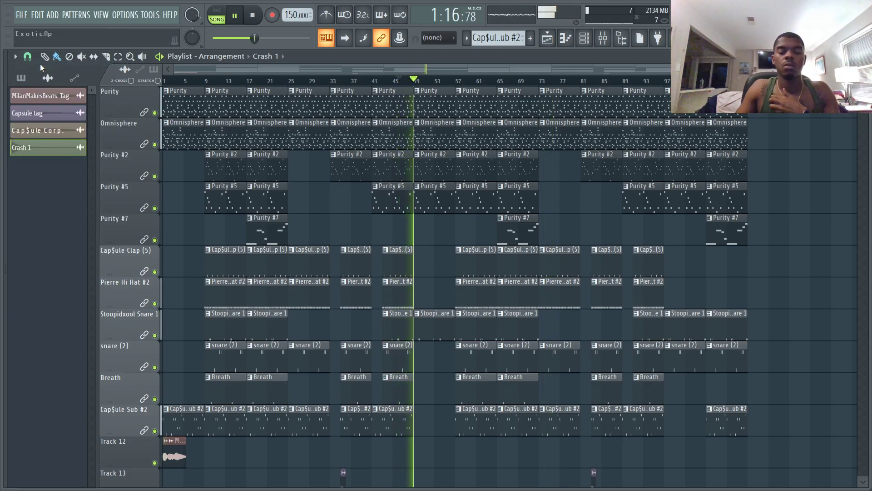
Play the arrangement on from bar 49 past bar 57 to check the drum dropout and the drums' return, and stop playback
click(56, 56)
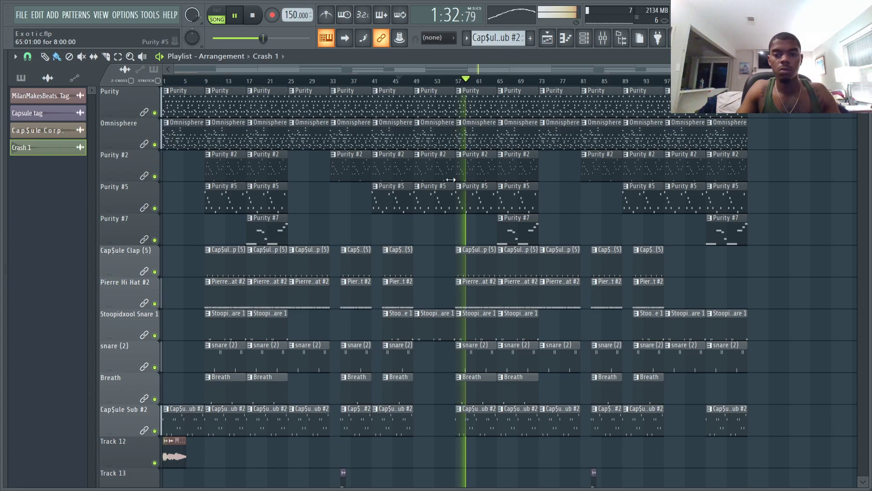
click(22, 14)
mouse_move(31, 40)
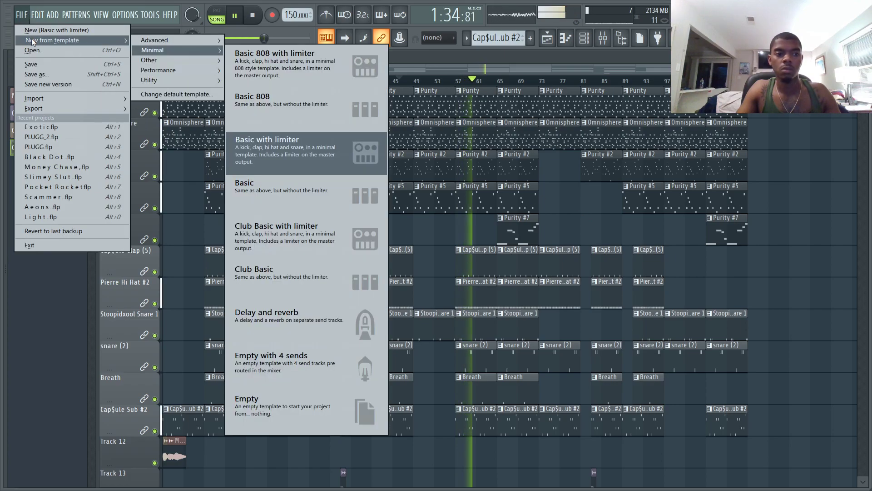
click(23, 15)
click(25, 17)
click(24, 15)
key(space)
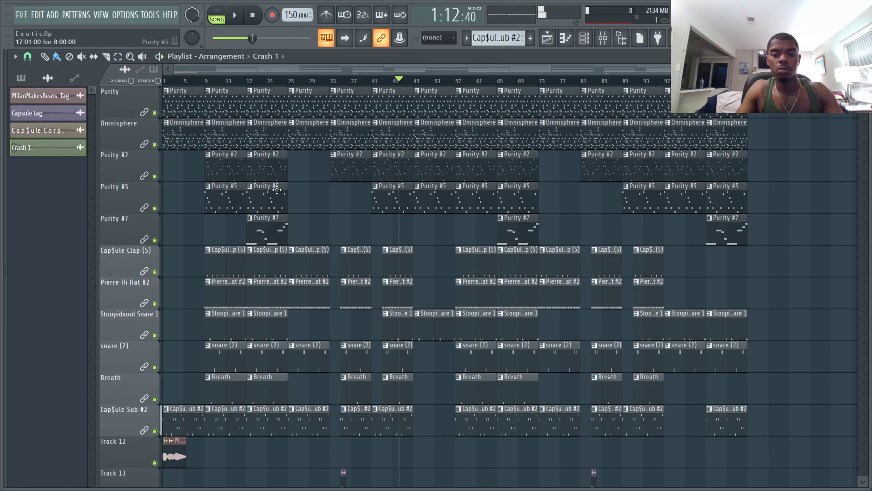
Look over all arrangement tracks from Purity down to Track 13 and briefly play from around bar 46
scroll(336, 196, down, 2)
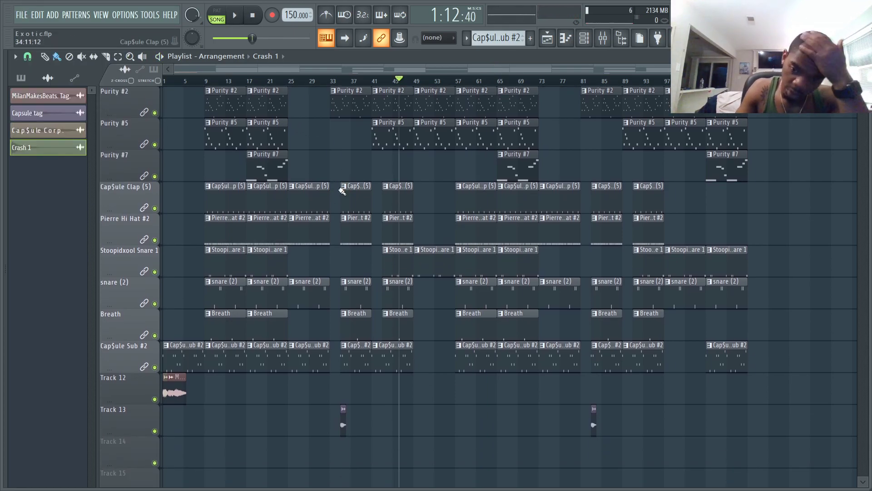
scroll(572, 323, up, 2)
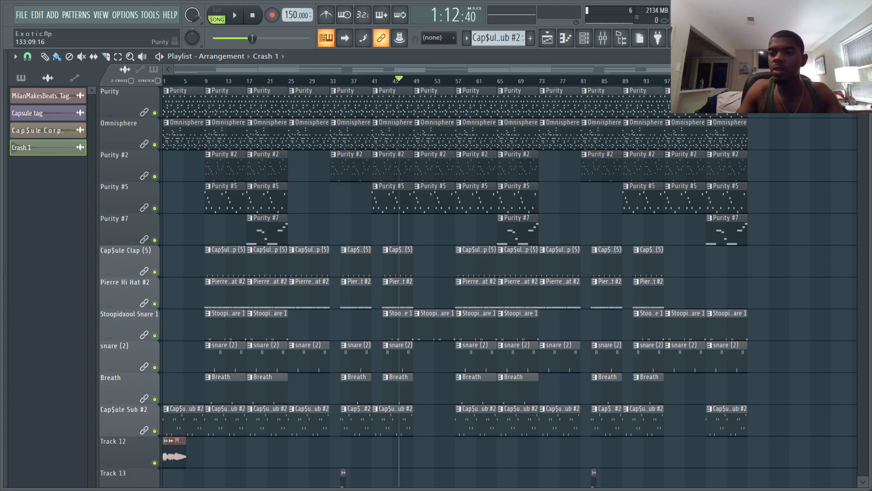
scroll(799, 120, down, 2)
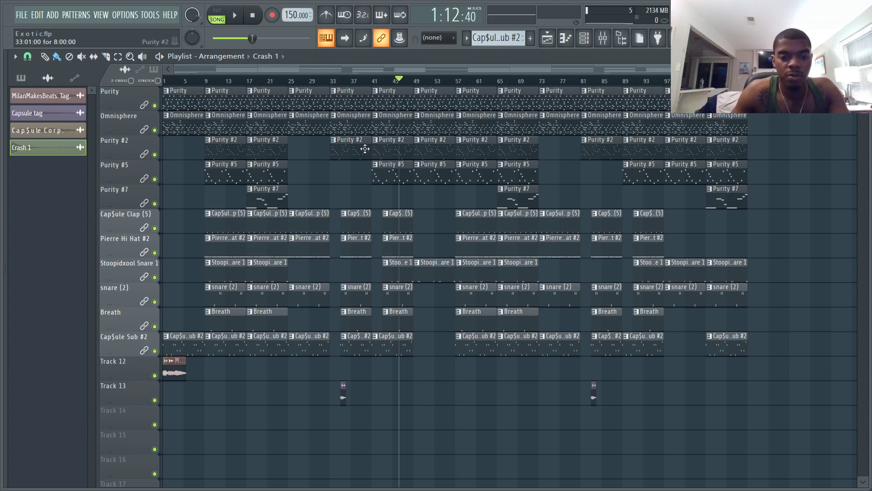
key(space)
key(space)
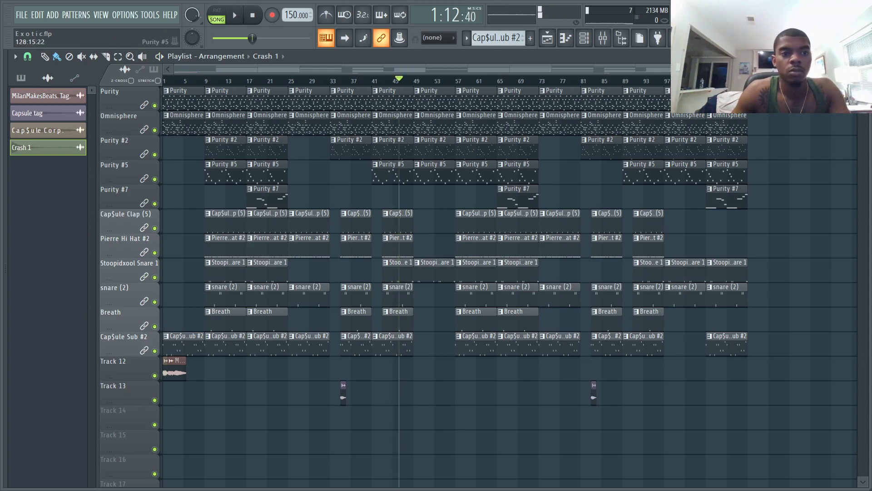